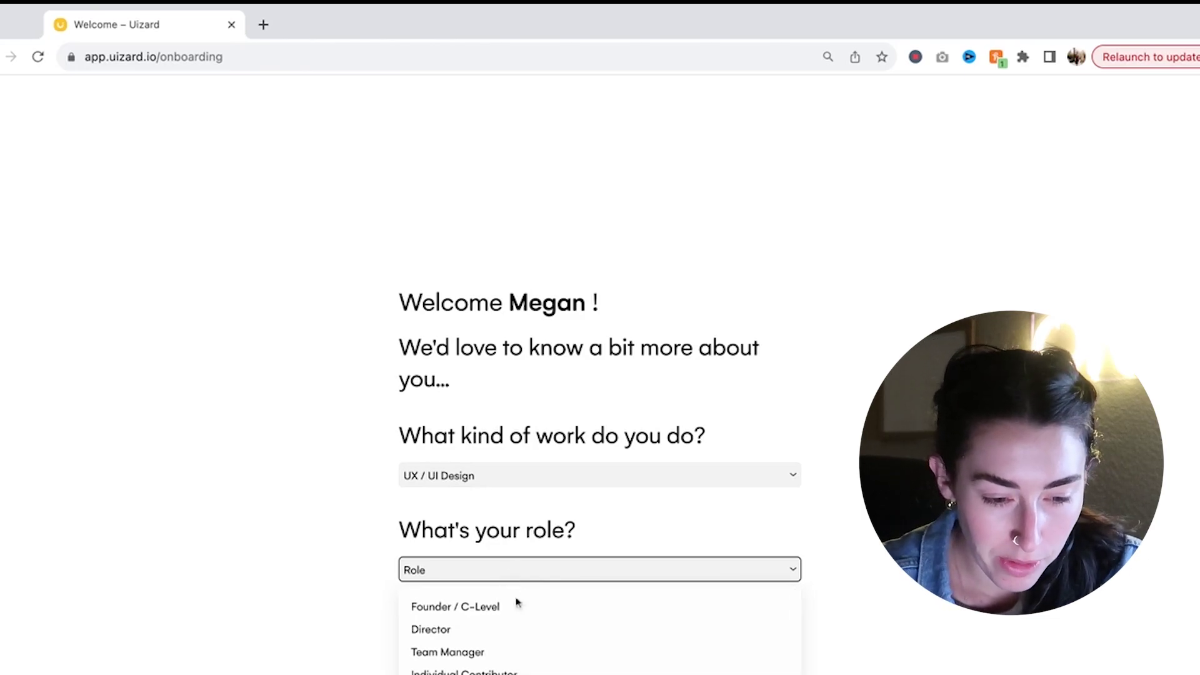
Complete the onboarding profile with the role Team Manager, Work as the planned use, and the company size "1, it's just me".
scroll(520, 625, down, 1)
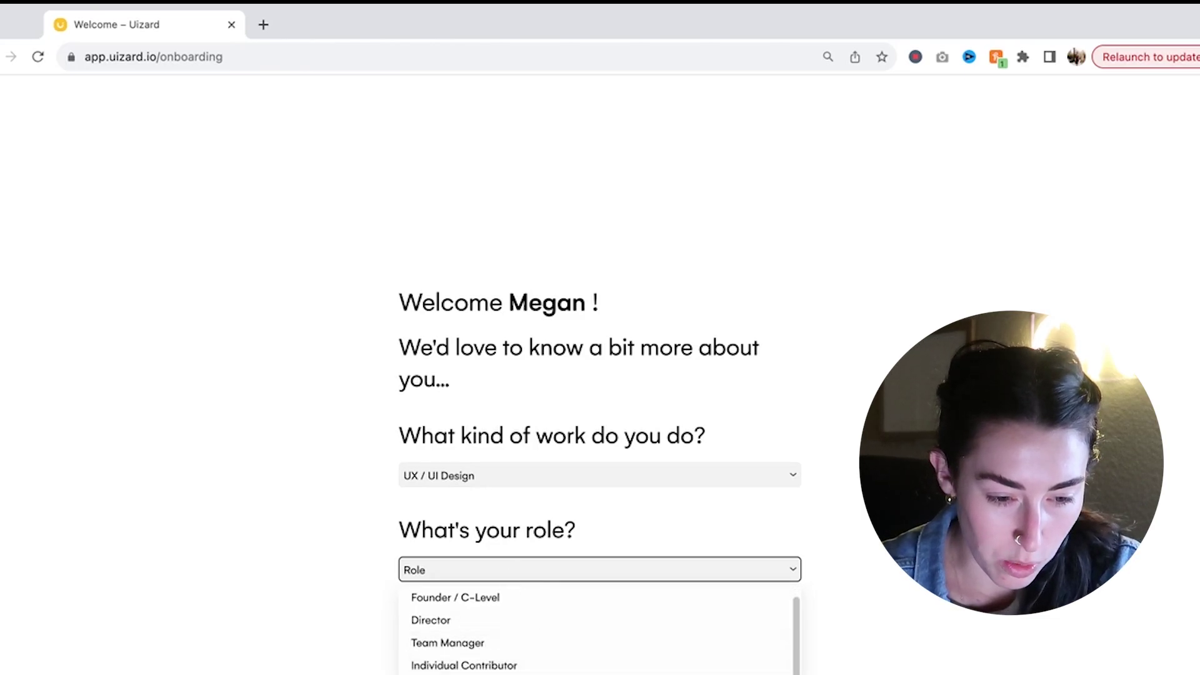
scroll(500, 669, up, 1)
scroll(456, 665, down, 1)
scroll(457, 666, up, 1)
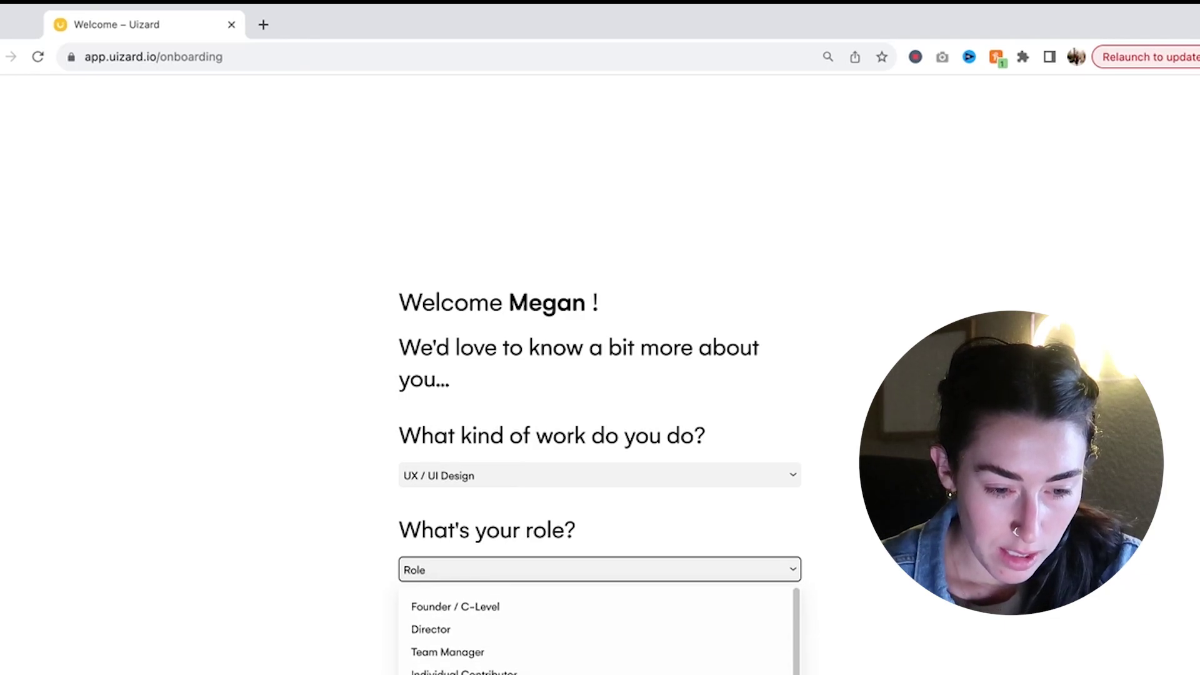
click(440, 655)
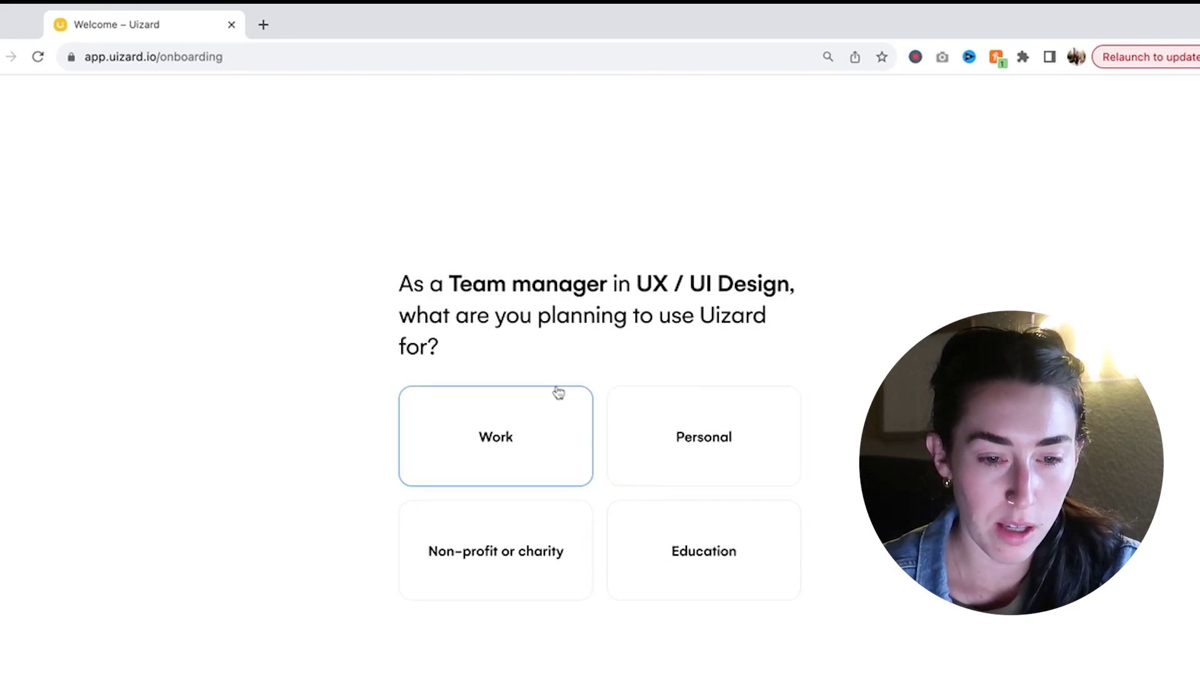
click(557, 441)
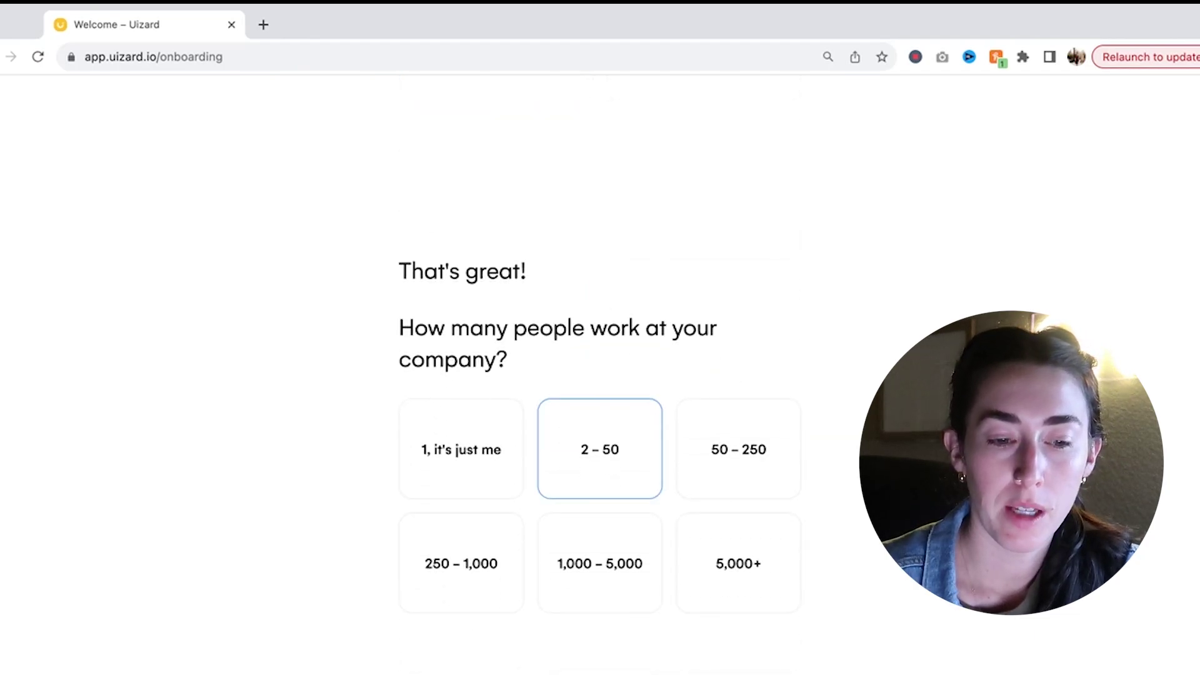
click(498, 445)
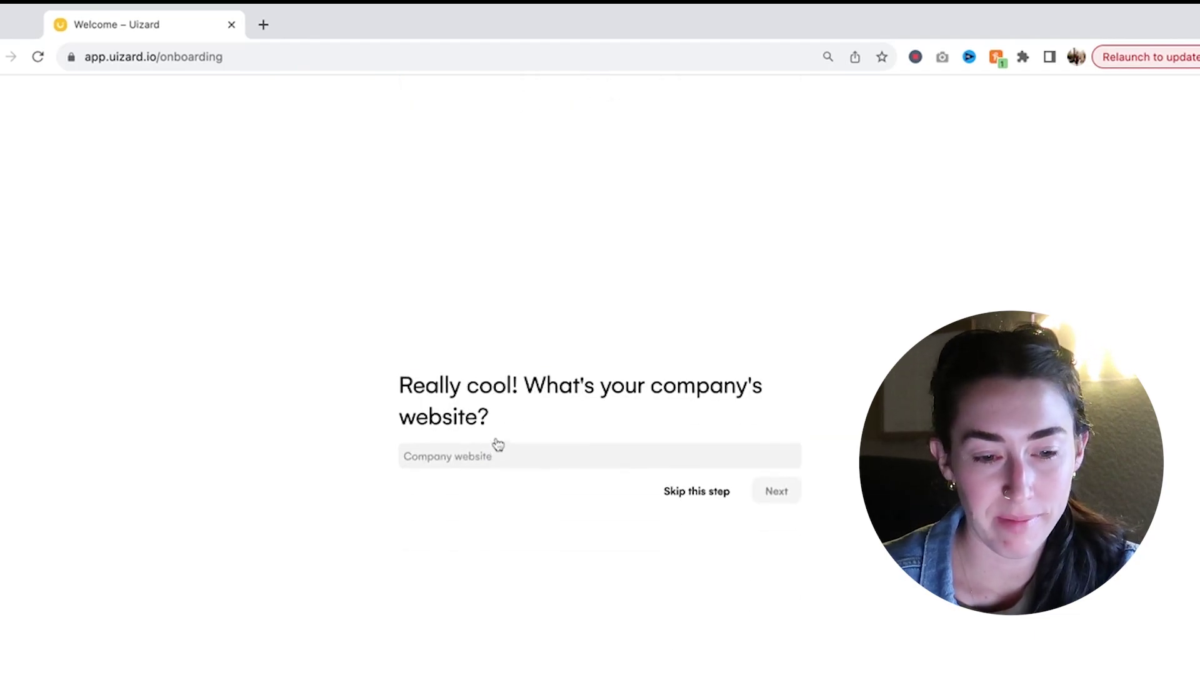
Submit the company's website and choose "Design a new mobile app or website project" as the goal.
click(483, 455)
text(m)
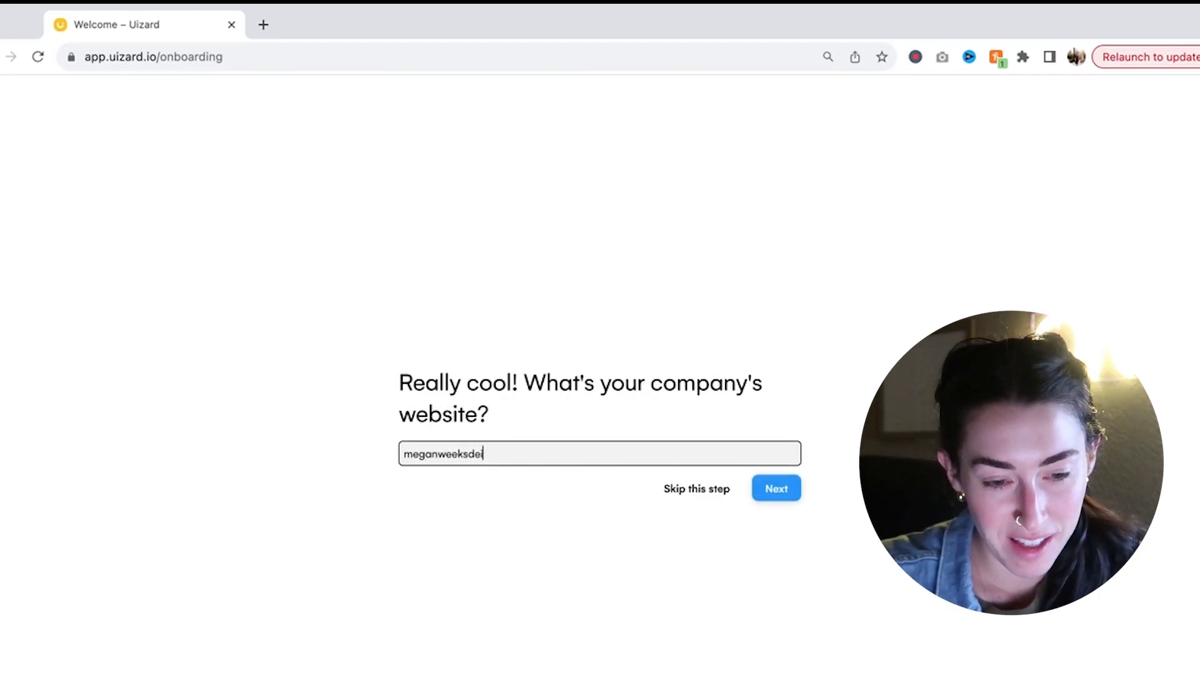
text(eganweeksde)
key(Return)
click(549, 437)
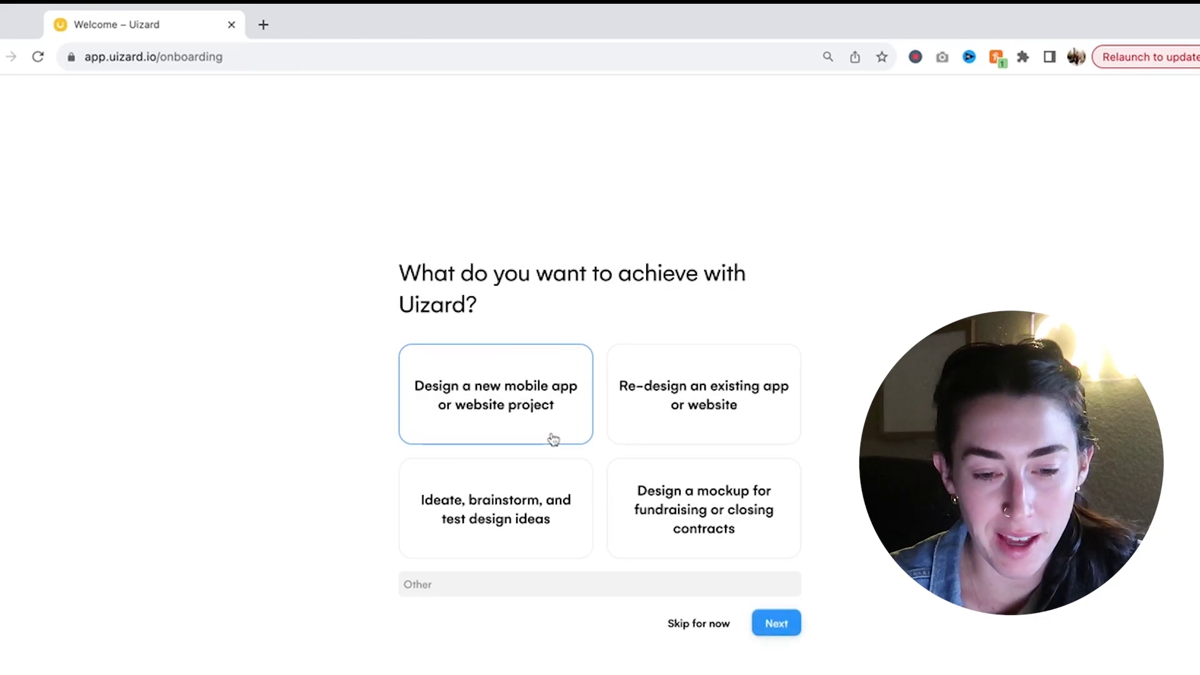
click(782, 627)
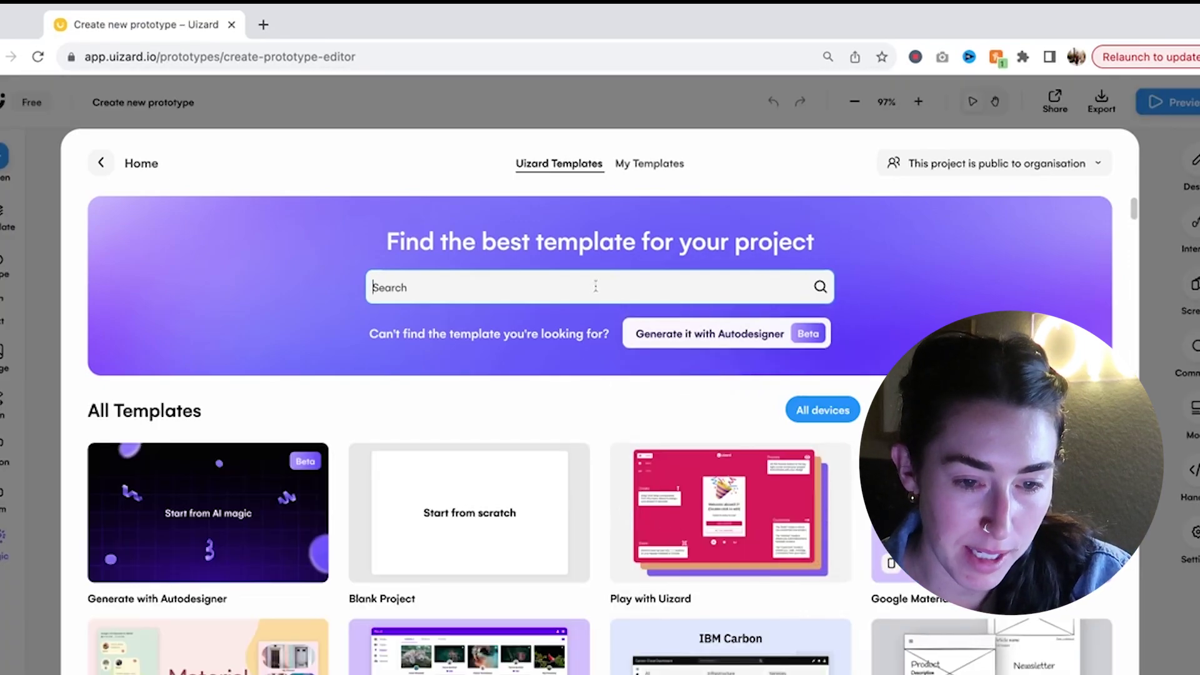
Browse the Uizard template gallery to examine the available web and app templates.
scroll(572, 538, down, 6)
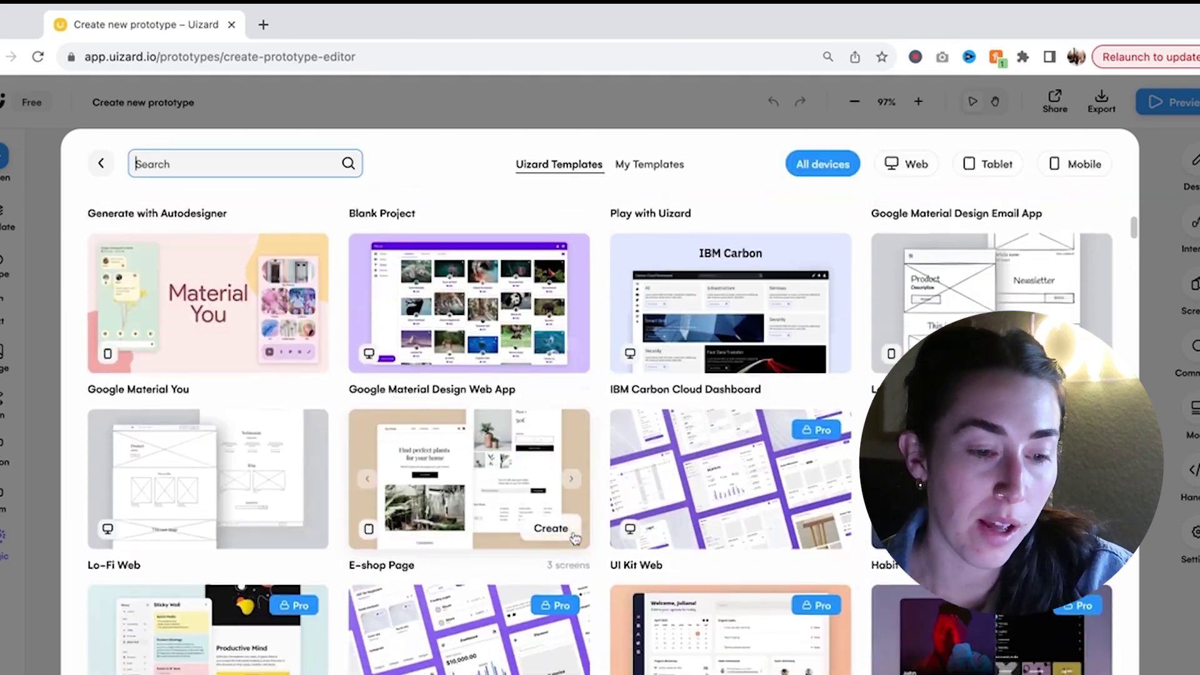
scroll(574, 538, up, 1)
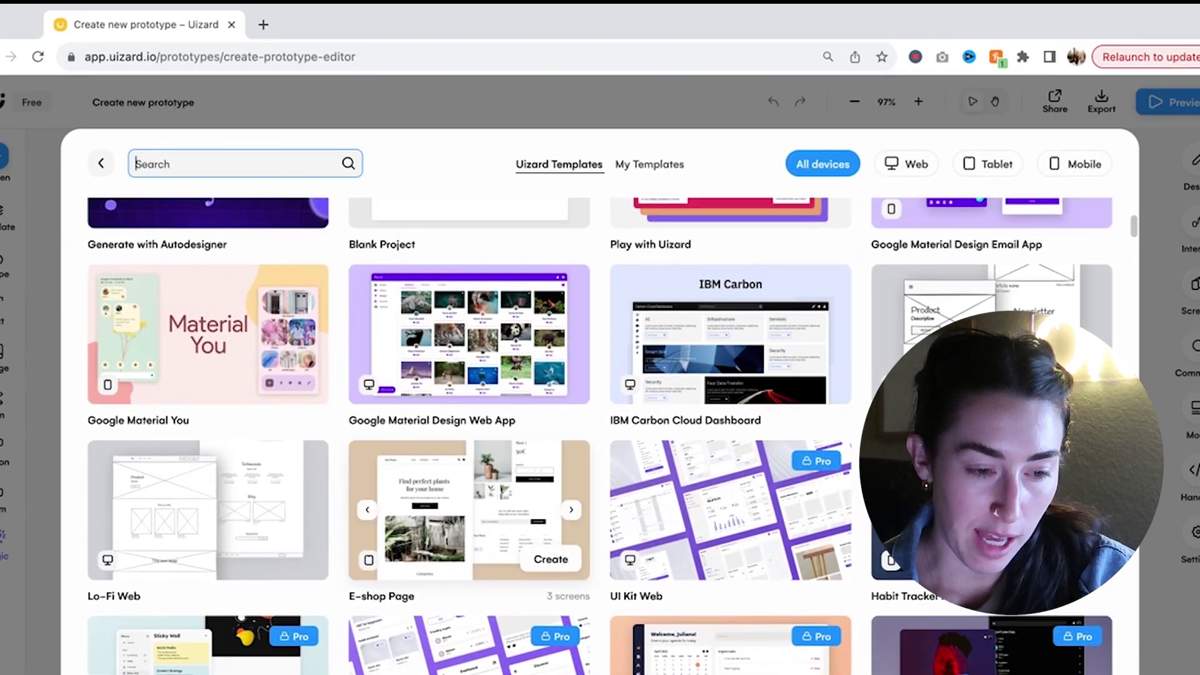
scroll(573, 537, down, 2)
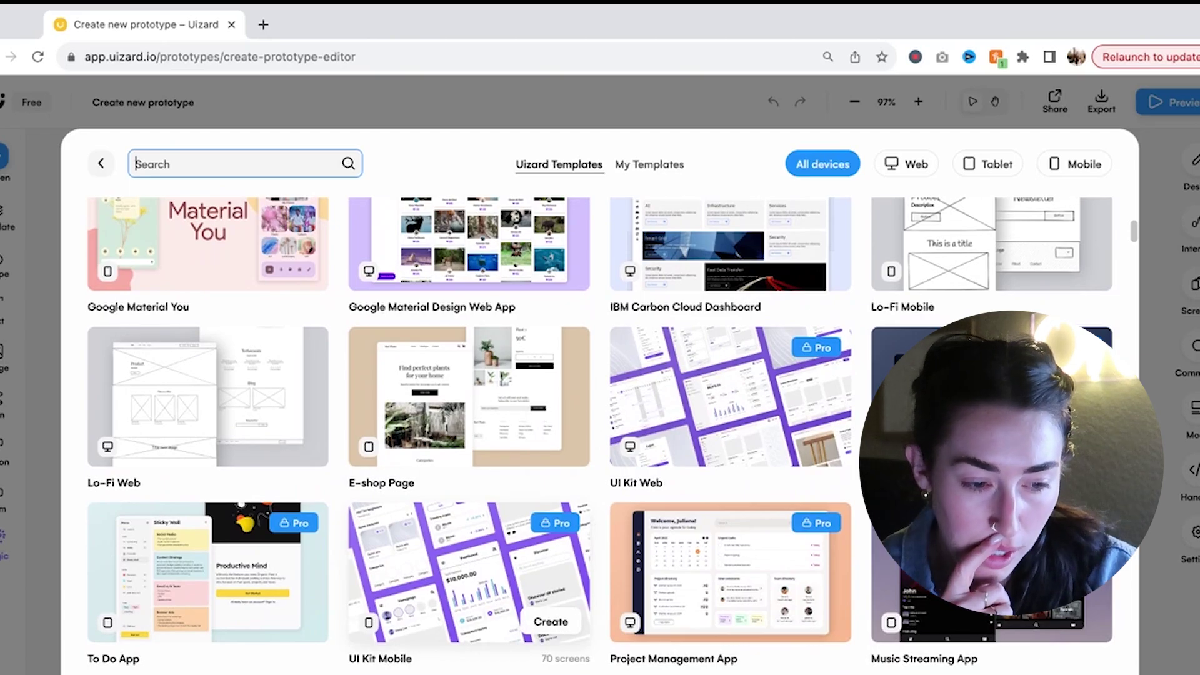
scroll(574, 537, up, 2)
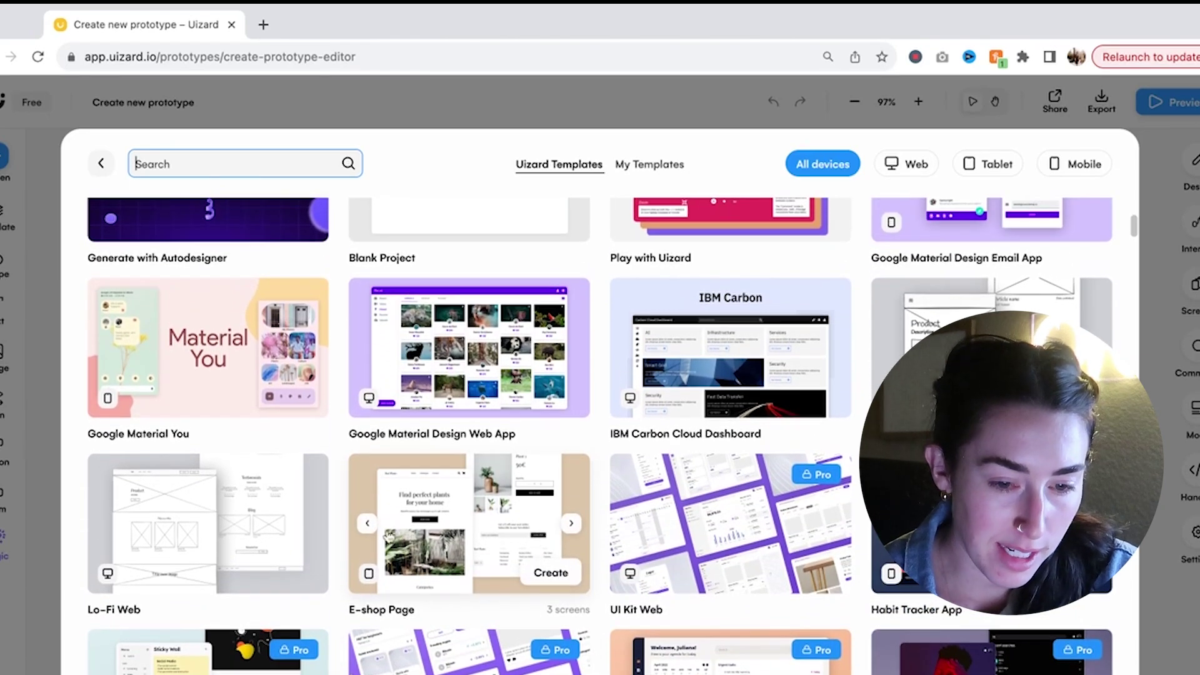
scroll(407, 407, up, 2)
scroll(407, 407, down, 10)
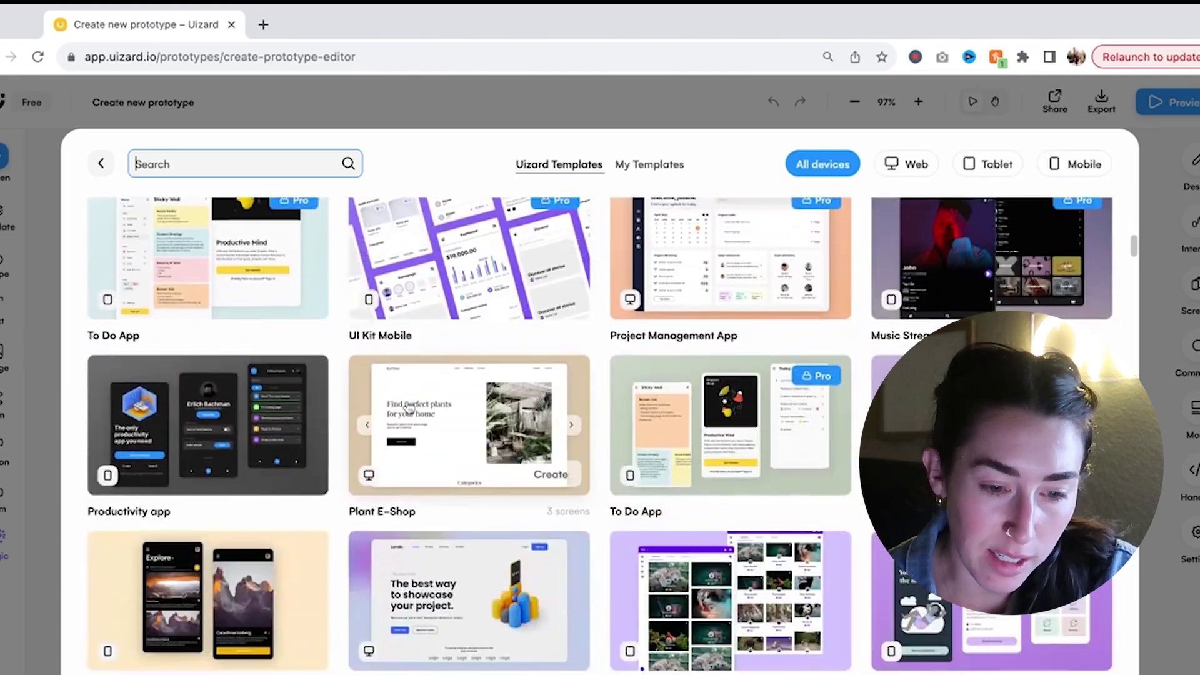
scroll(408, 407, down, 2)
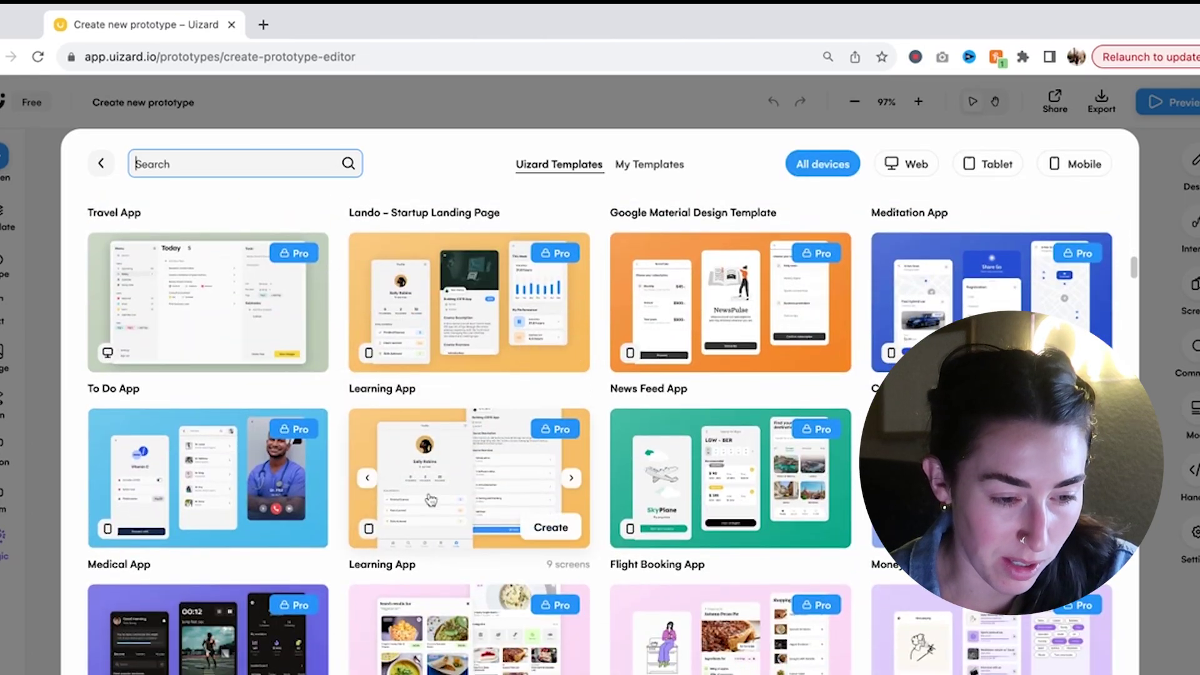
scroll(431, 500, down, 3)
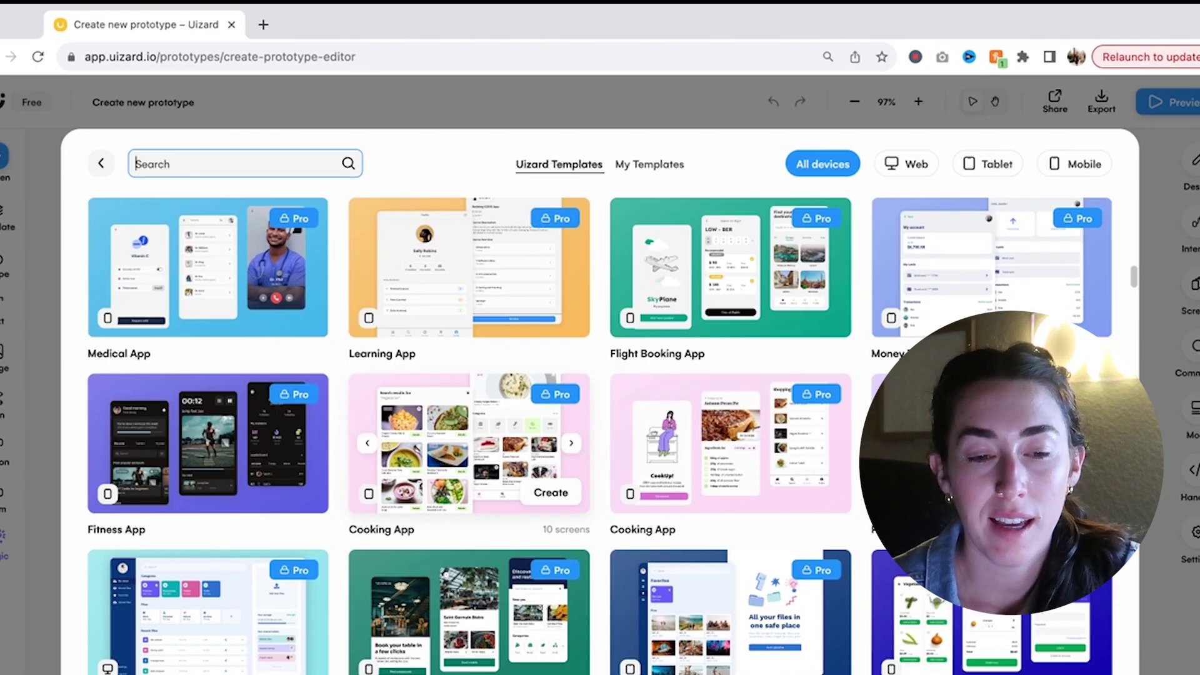
scroll(469, 437, down, 3)
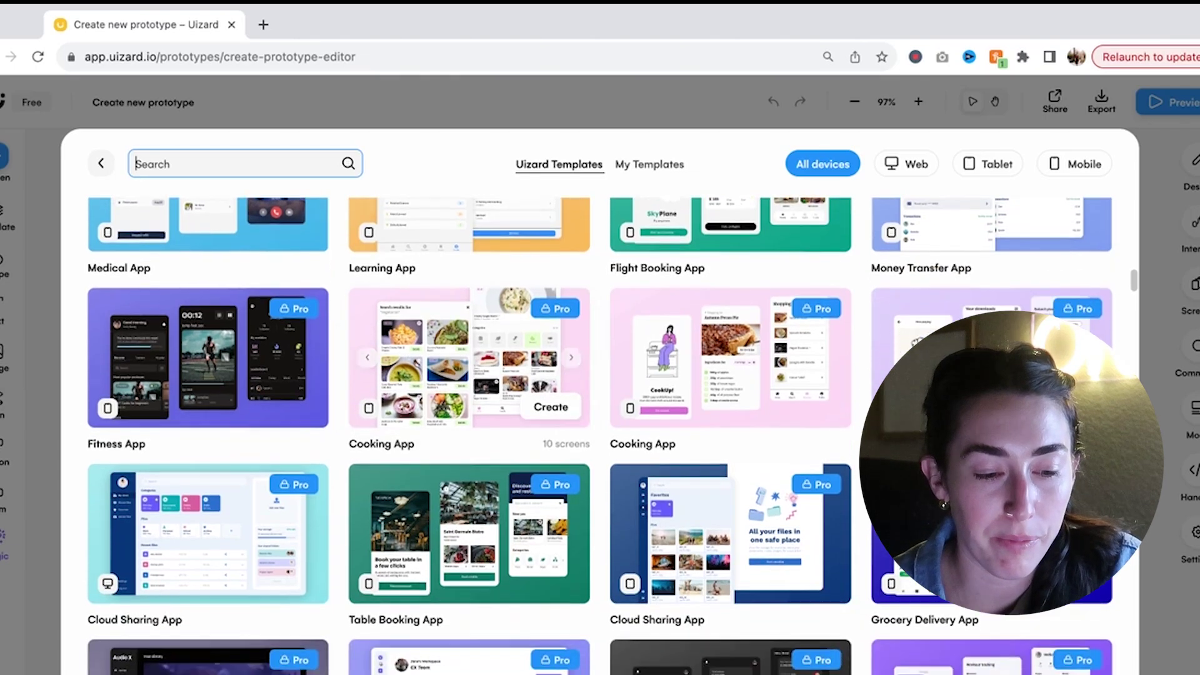
scroll(469, 438, down, 9)
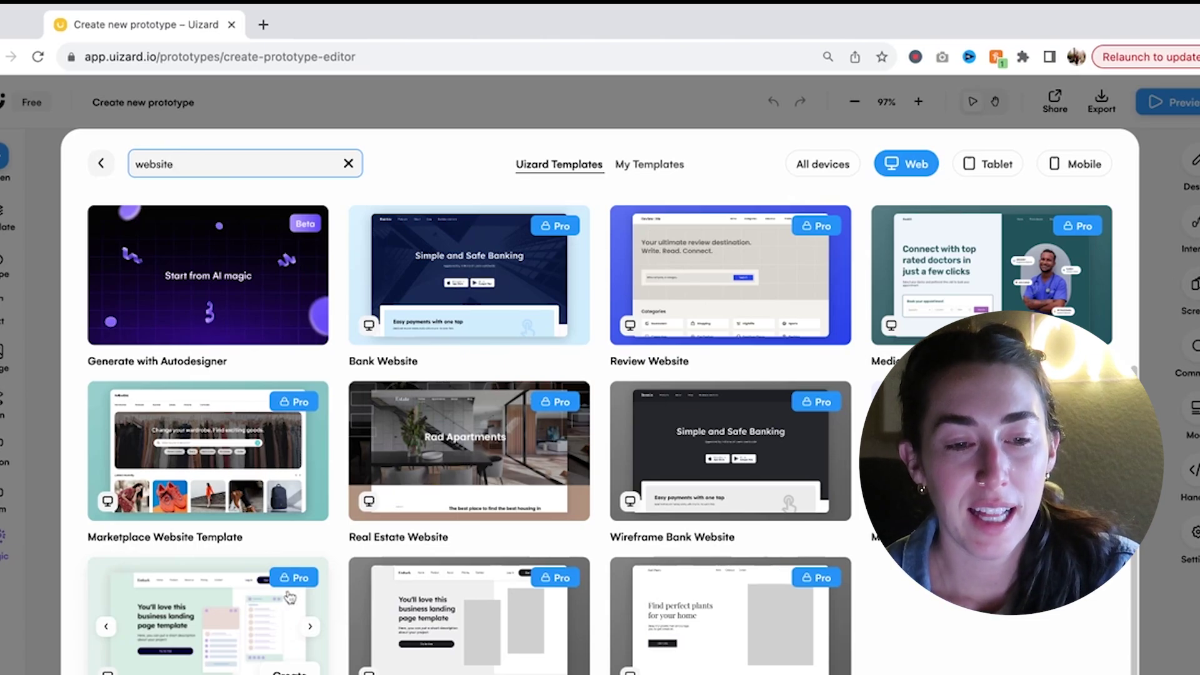
Start a new project with the Generate with Autodesigner template.
mouse_move(301, 234)
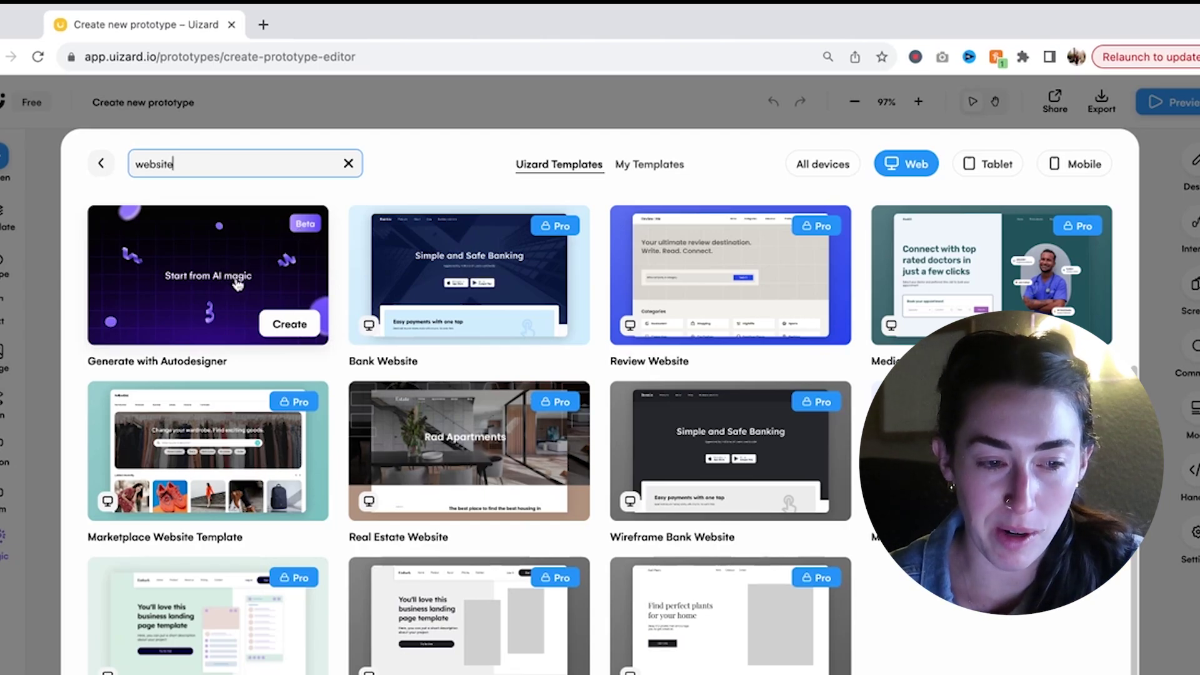
click(306, 336)
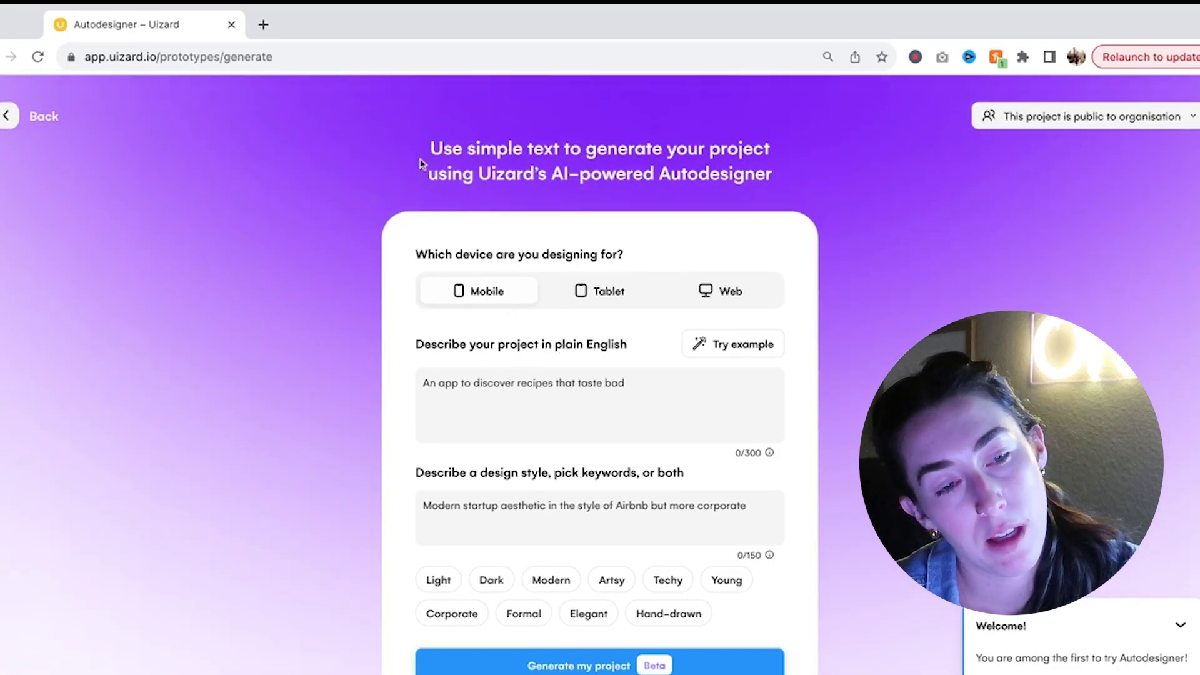
Open the goodbrief.io design brief generator in a new browser tab and set the brief type to Website.
click(263, 24)
text(designbreif)
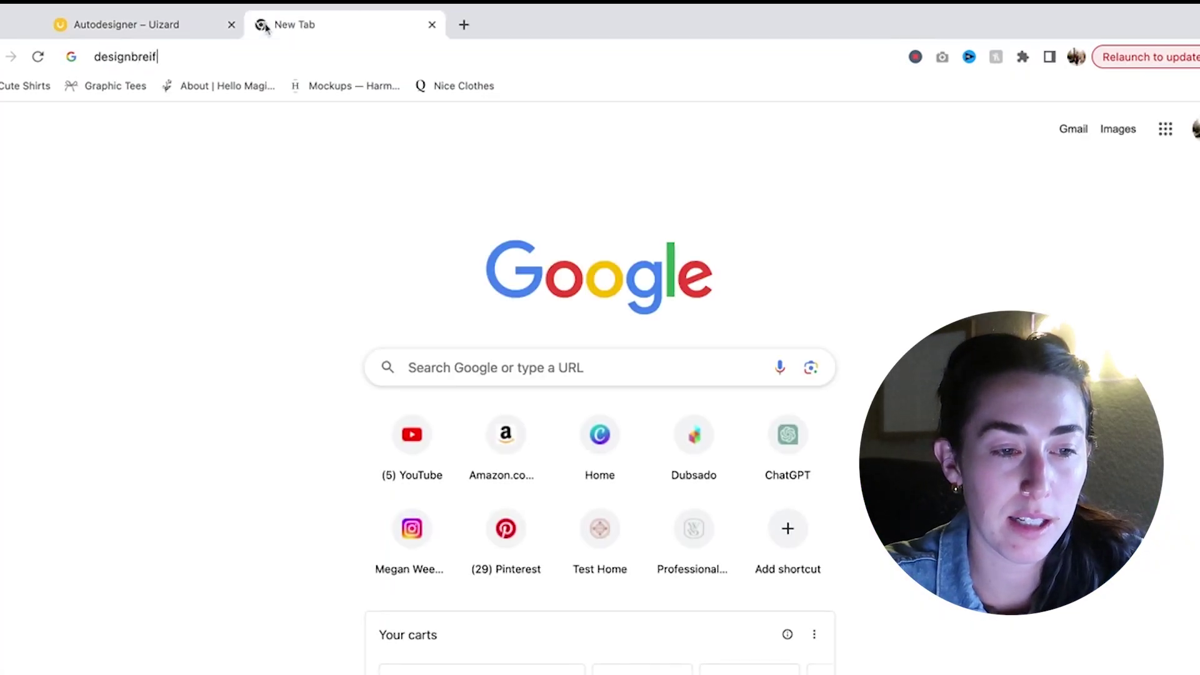
key(Return)
click(383, 437)
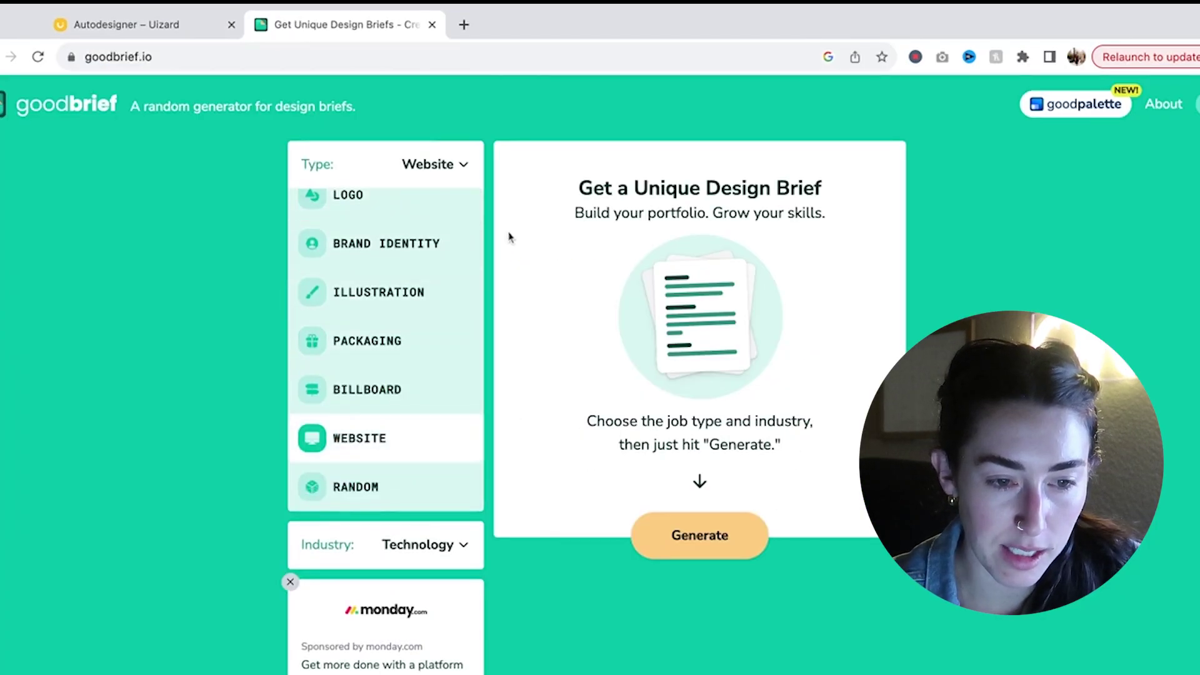
Set the brief's industry to Food and generate a design brief.
click(437, 545)
scroll(427, 439, down, 2)
scroll(428, 439, down, 5)
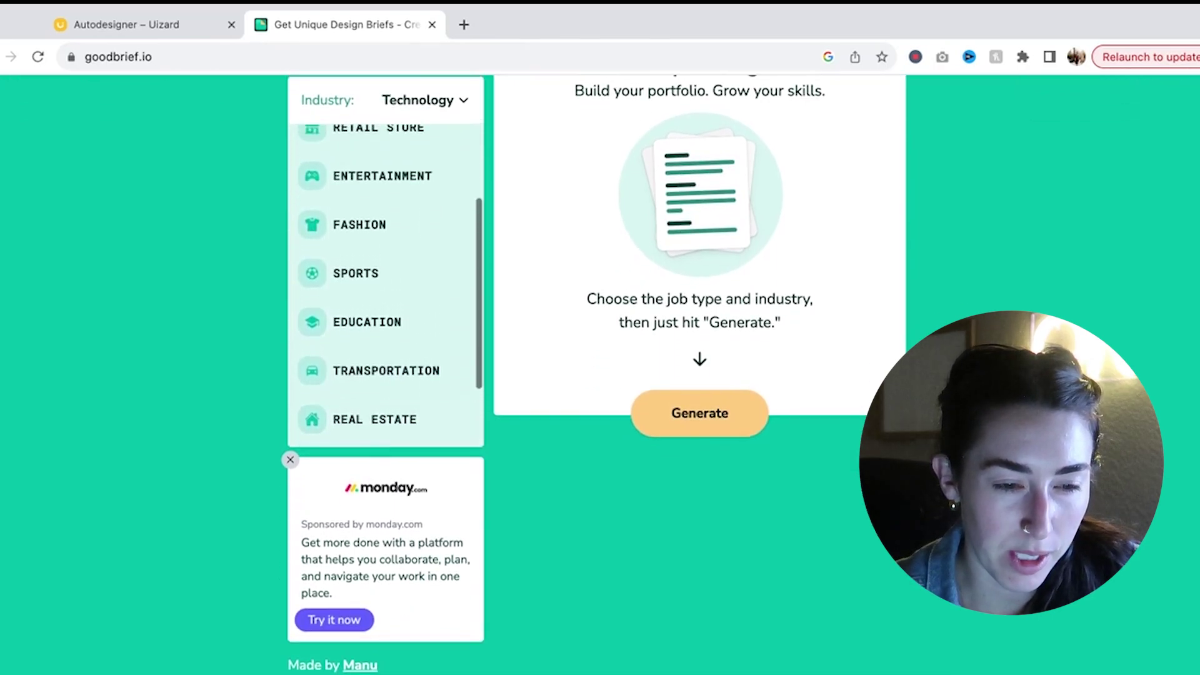
scroll(416, 342, up, 5)
scroll(415, 342, up, 1)
click(387, 242)
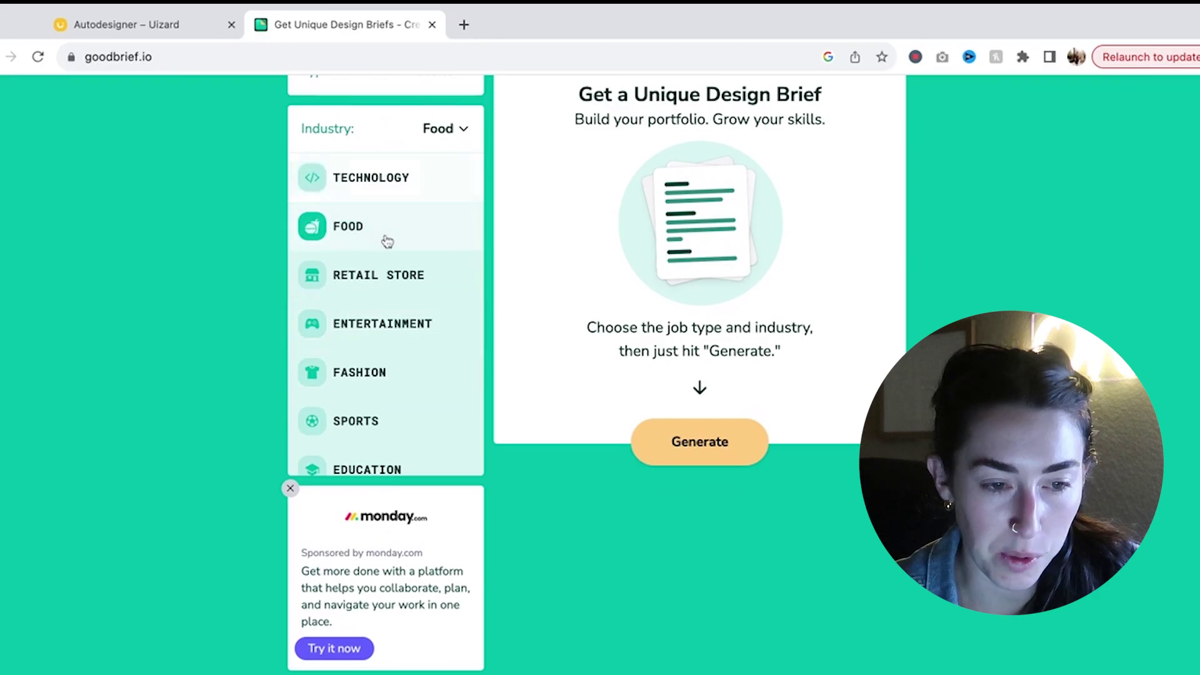
click(691, 449)
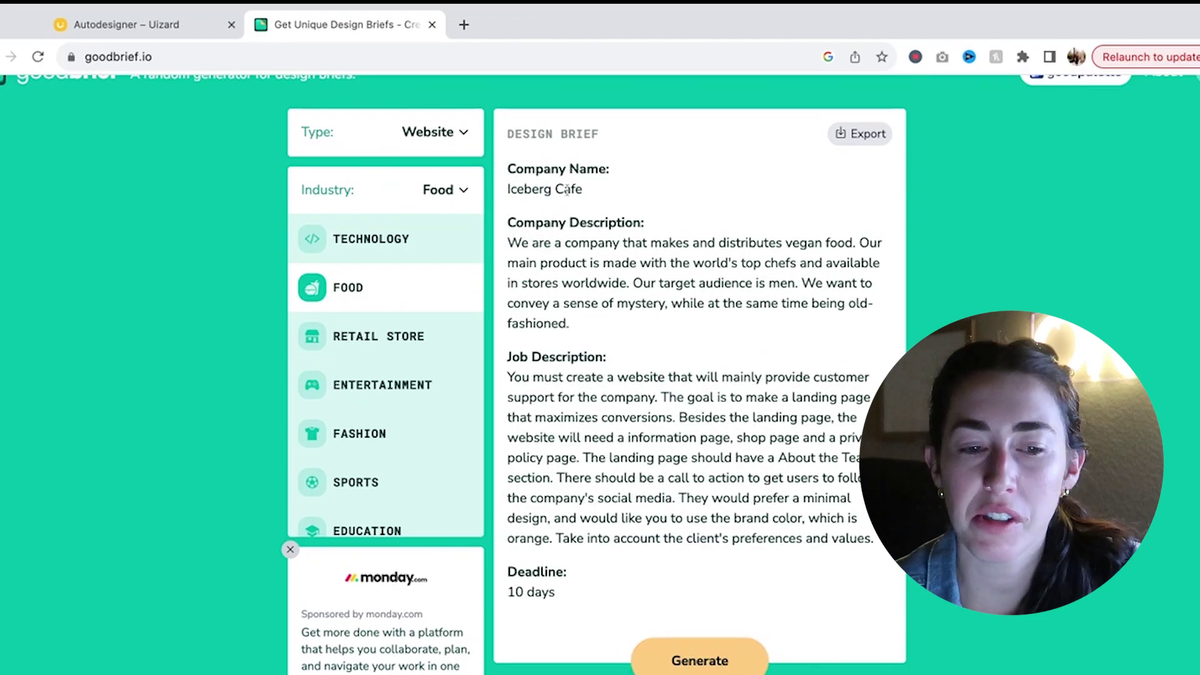
Copy the brief's company description into Autodesigner's project description, rewording its opening to "We need a website for our company that makes and distributes vegan food".
triple_click(567, 191)
key(ctrl+shift+Tab)
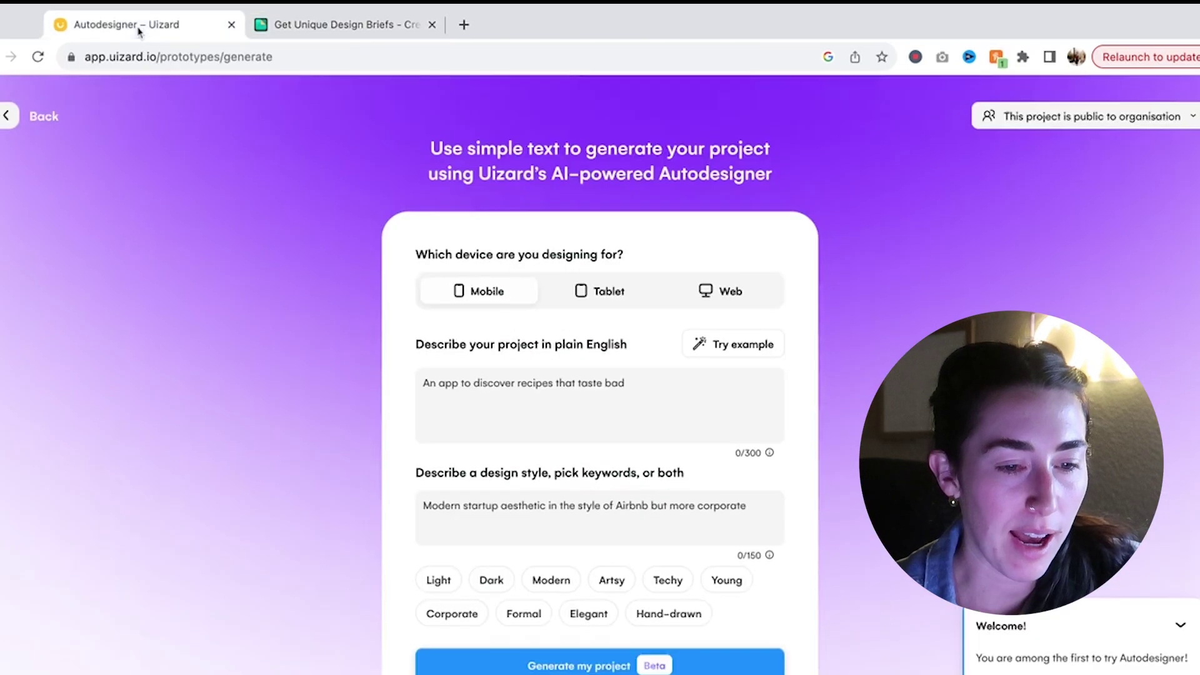
click(530, 383)
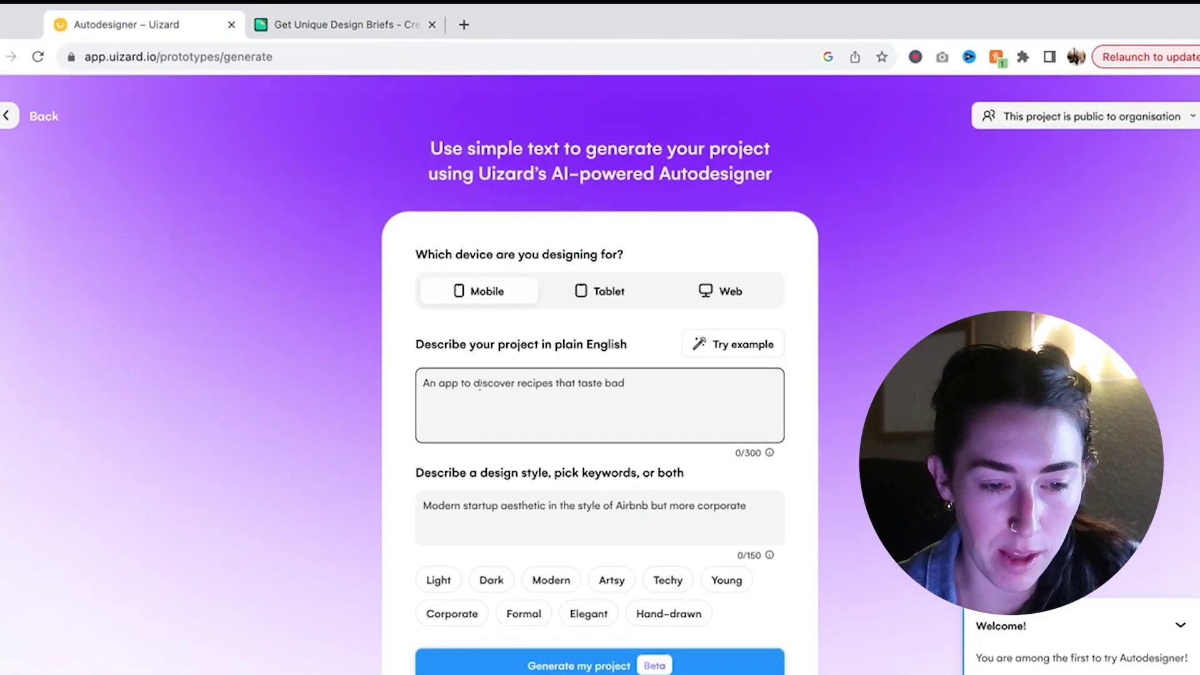
text(We need a website for We are a company that makes and distributes vegan food. Our main product is made with the world's top chefs and available in stores worldwide. Our target audience is men. We want to convey a sense of mystery, while at the same time being old-fashioned.)
drag(578, 383, 535, 382)
key(BackSpace)
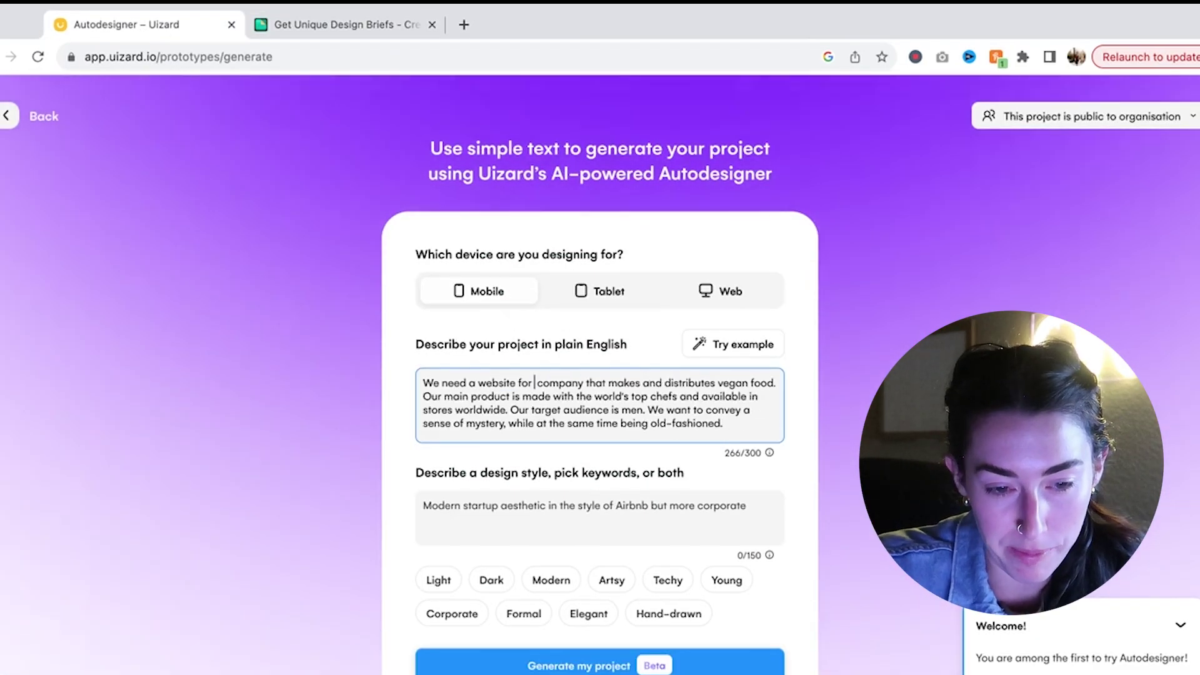
text(our)
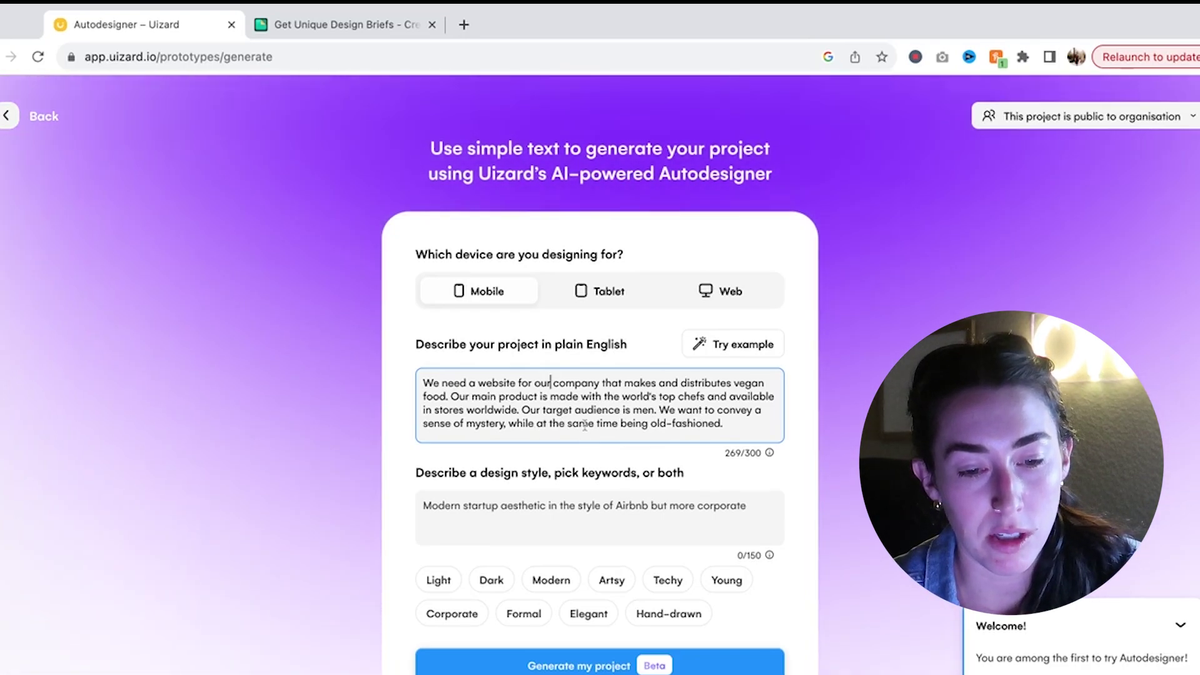
Describe the design style as "Masculine and minimal, creative, powerful, interesting" and pick the keywords Dark and Hand-drawn.
scroll(585, 426, down, 1)
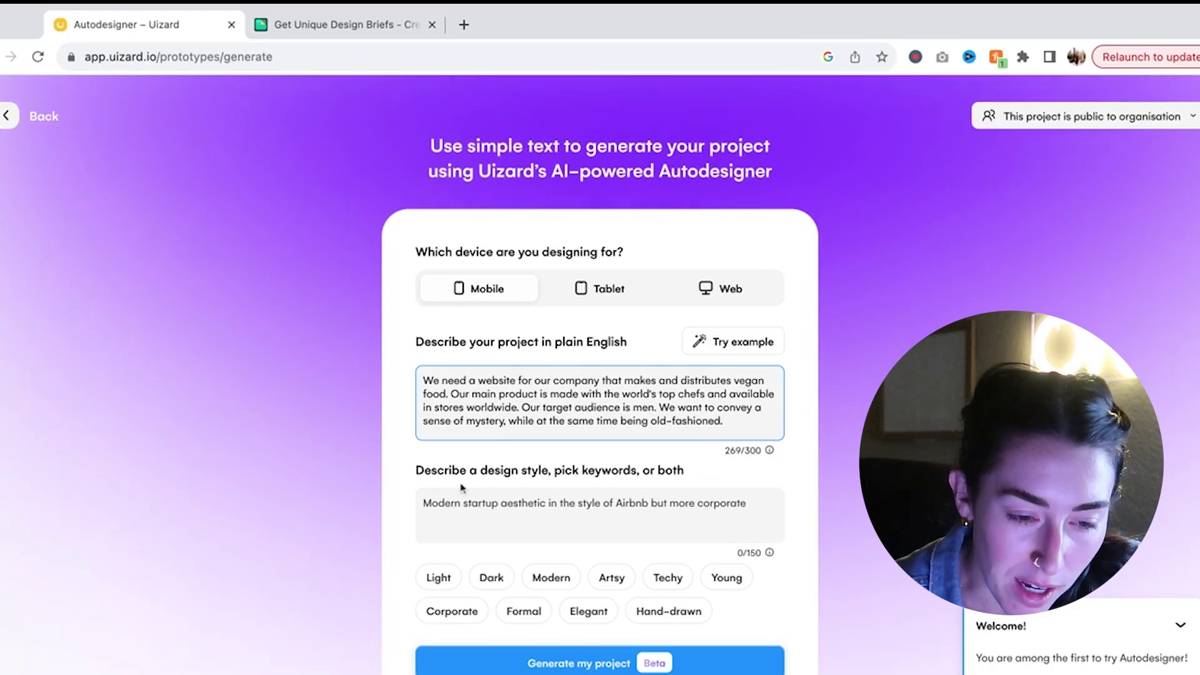
click(534, 503)
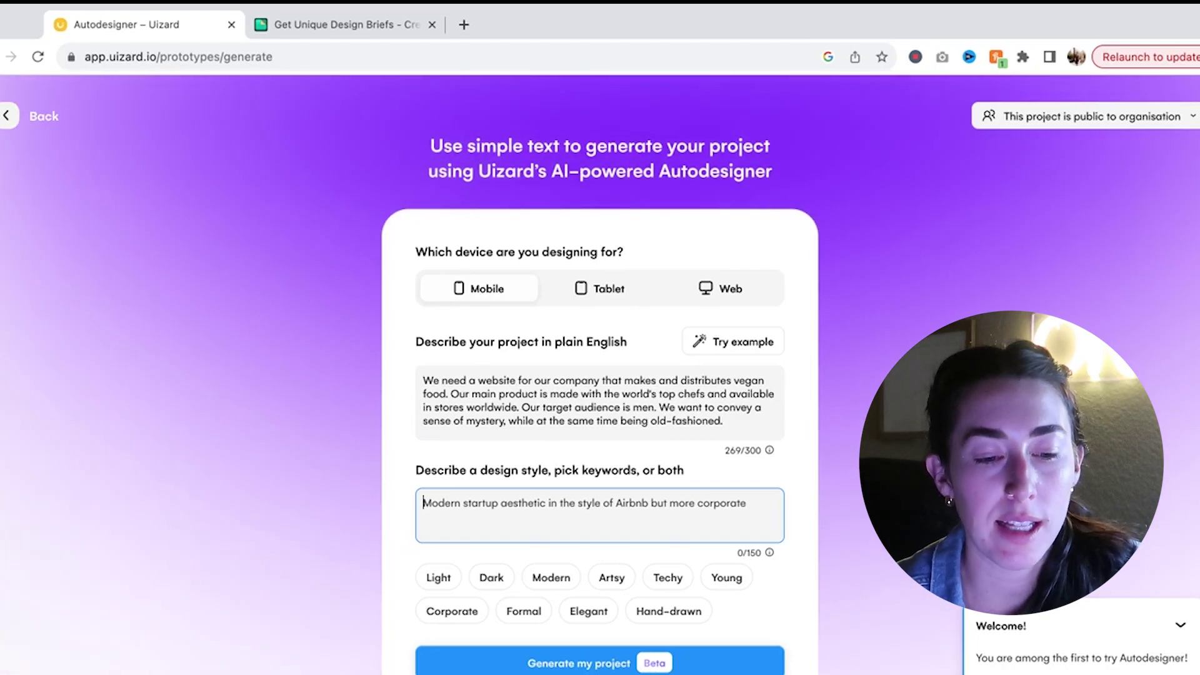
text(Mosculine and minimal, creative, dark)
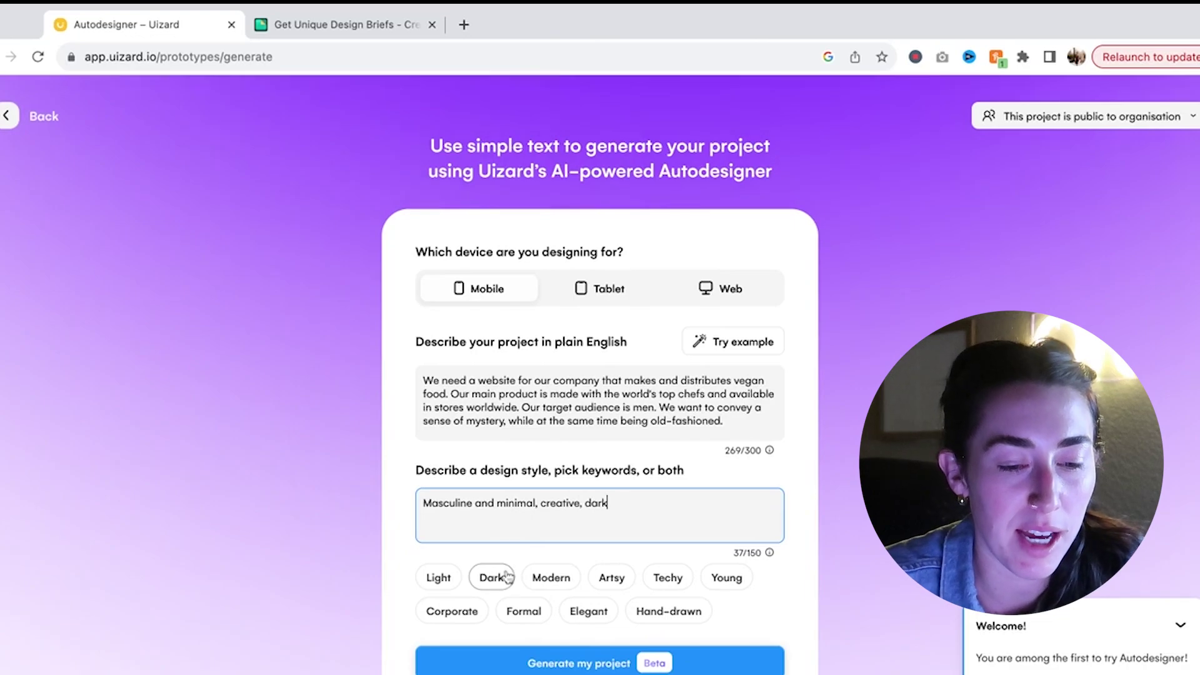
key(BackSpace)
key(BackSpace)
key(BackSpace)
key(BackSpace)
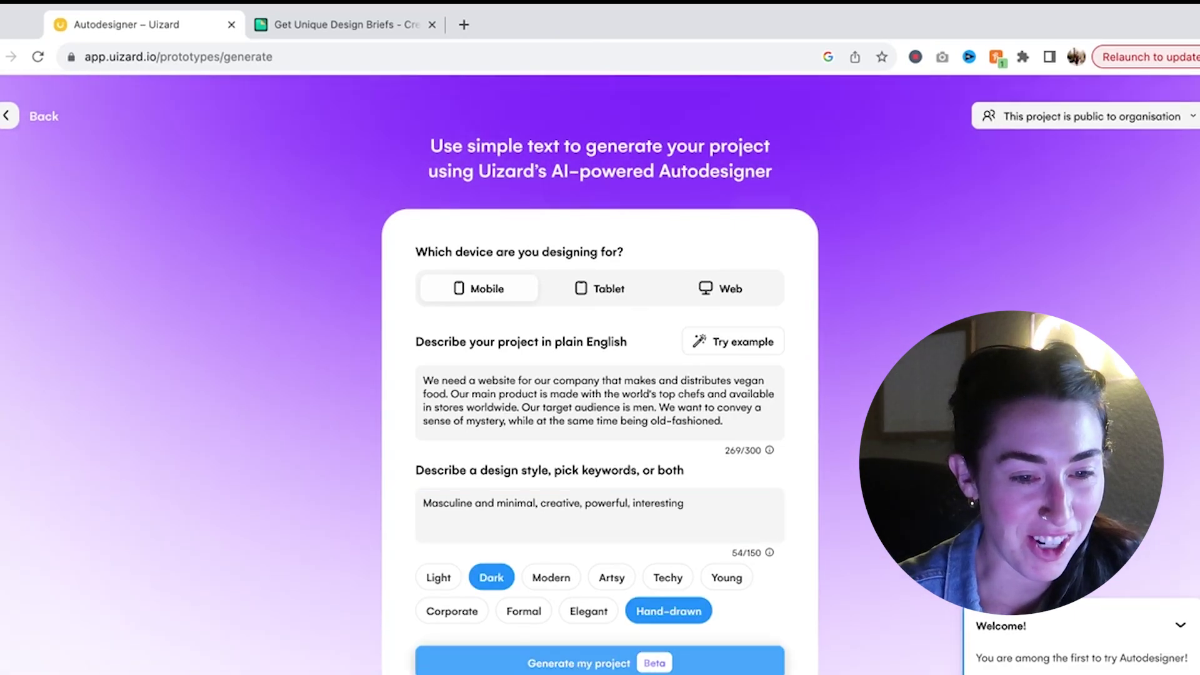
Set the device to Web and generate the project, continuing to the upgrade plan options.
click(704, 289)
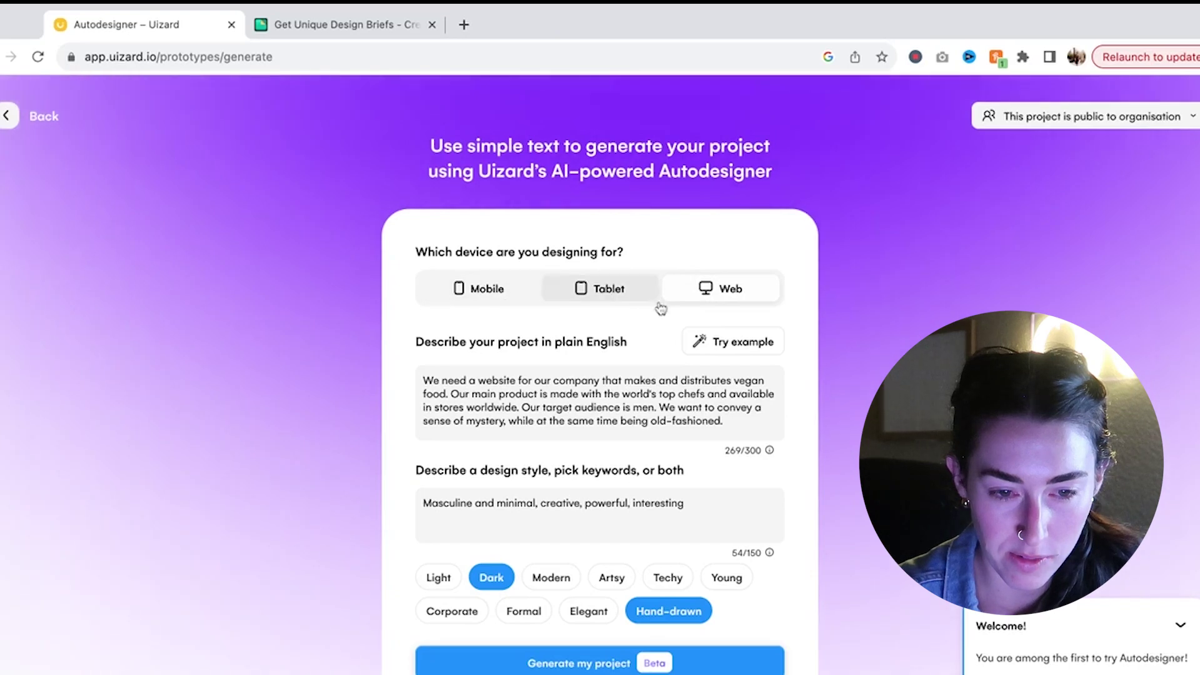
click(623, 664)
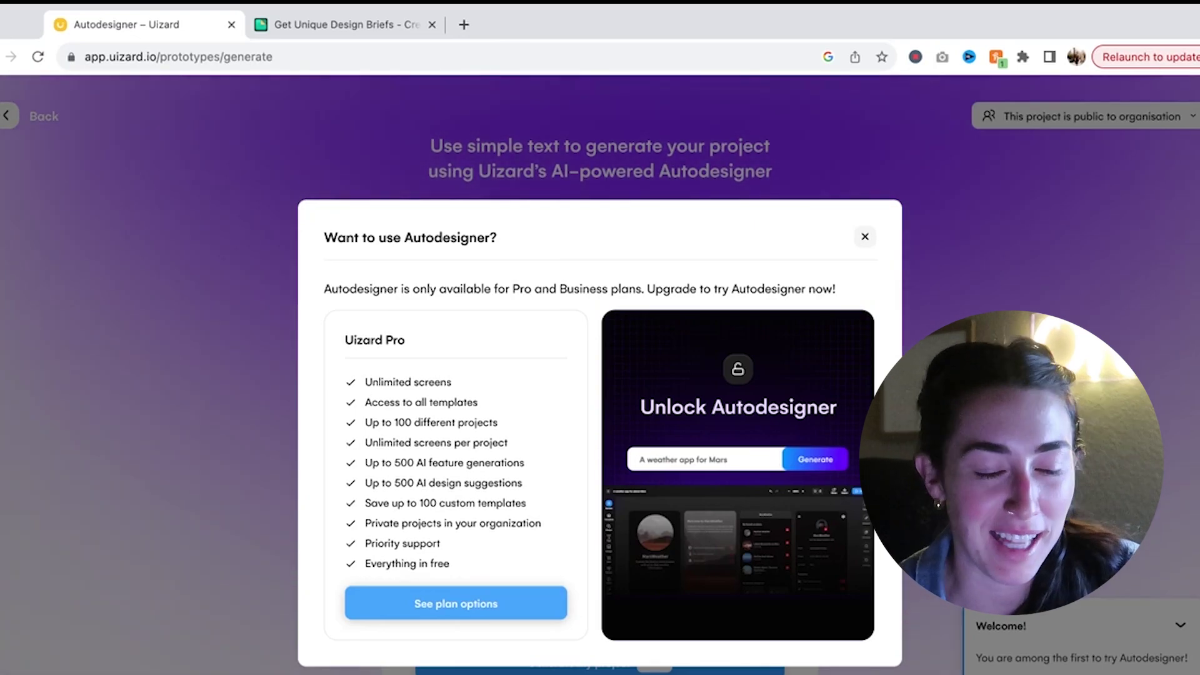
click(468, 602)
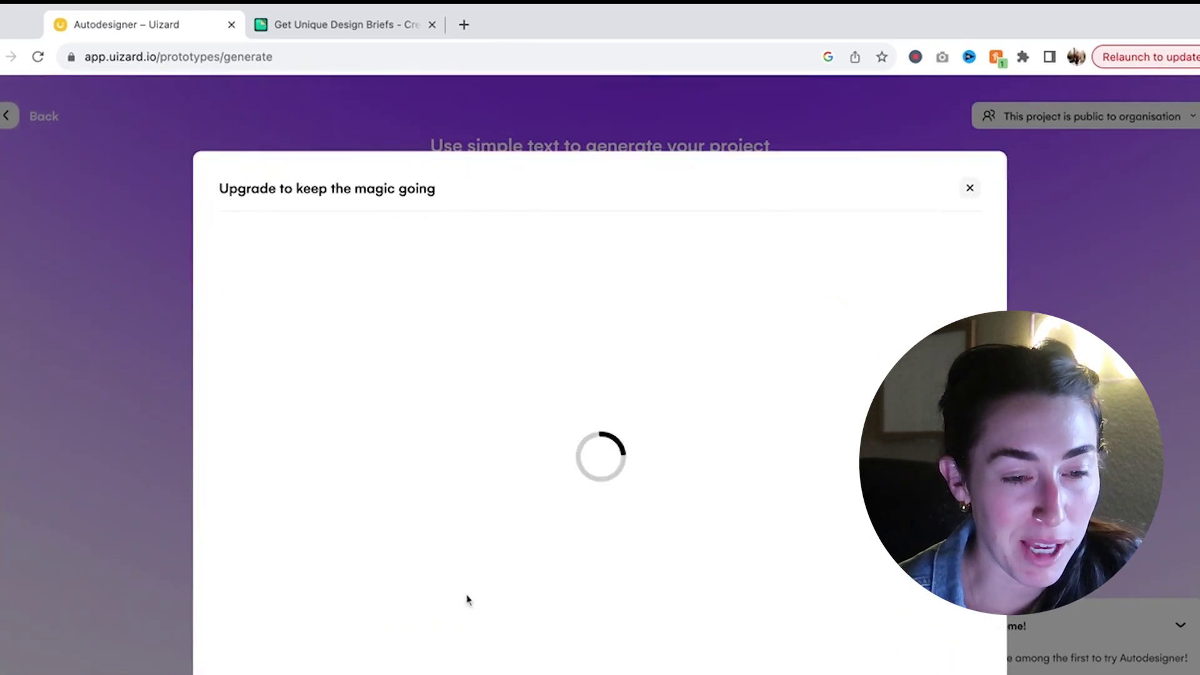
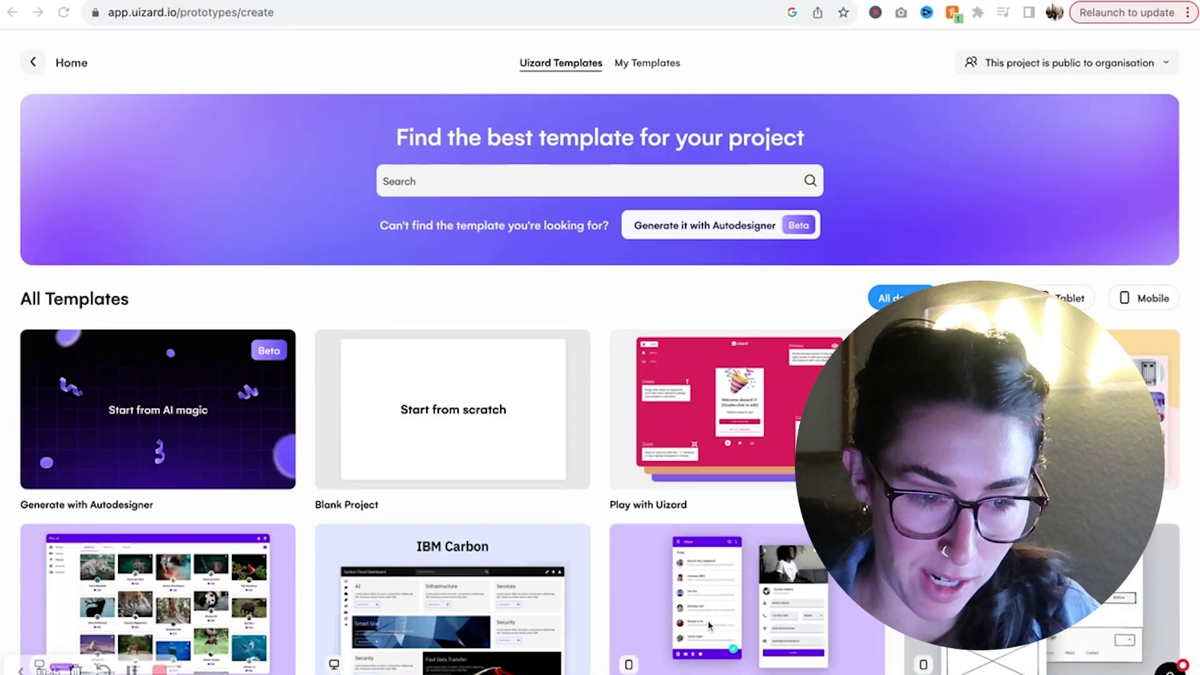
Create a blank project for Web from scratch and close the welcome checklist.
mouse_move(477, 425)
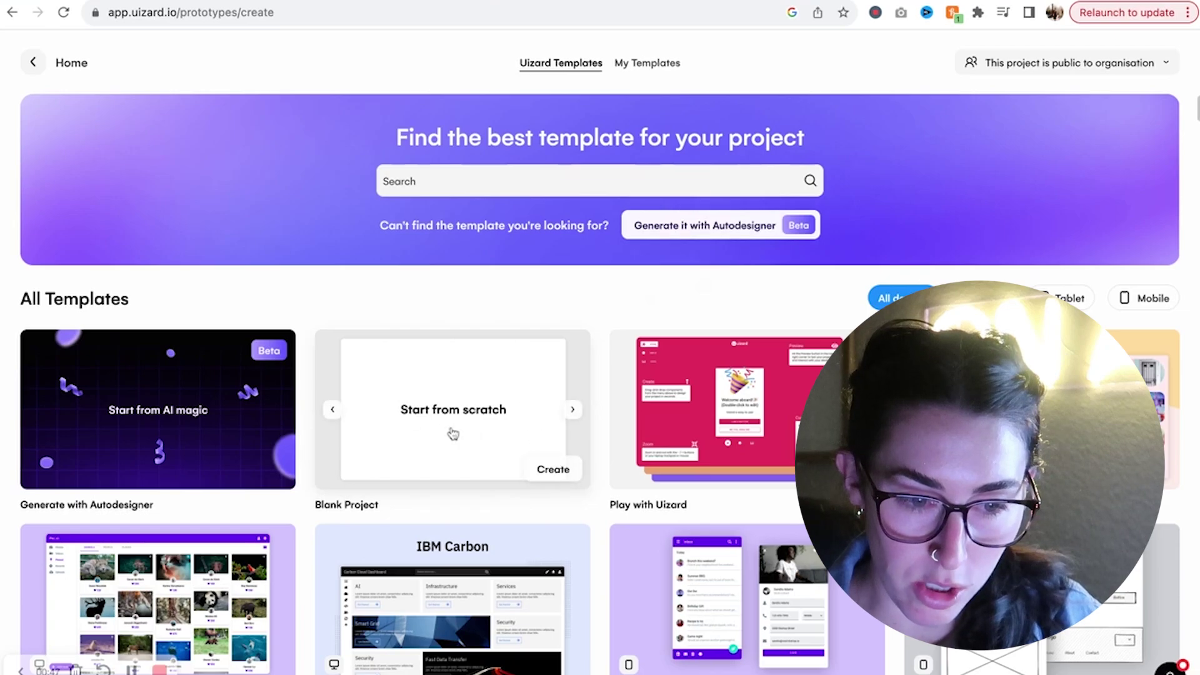
click(562, 480)
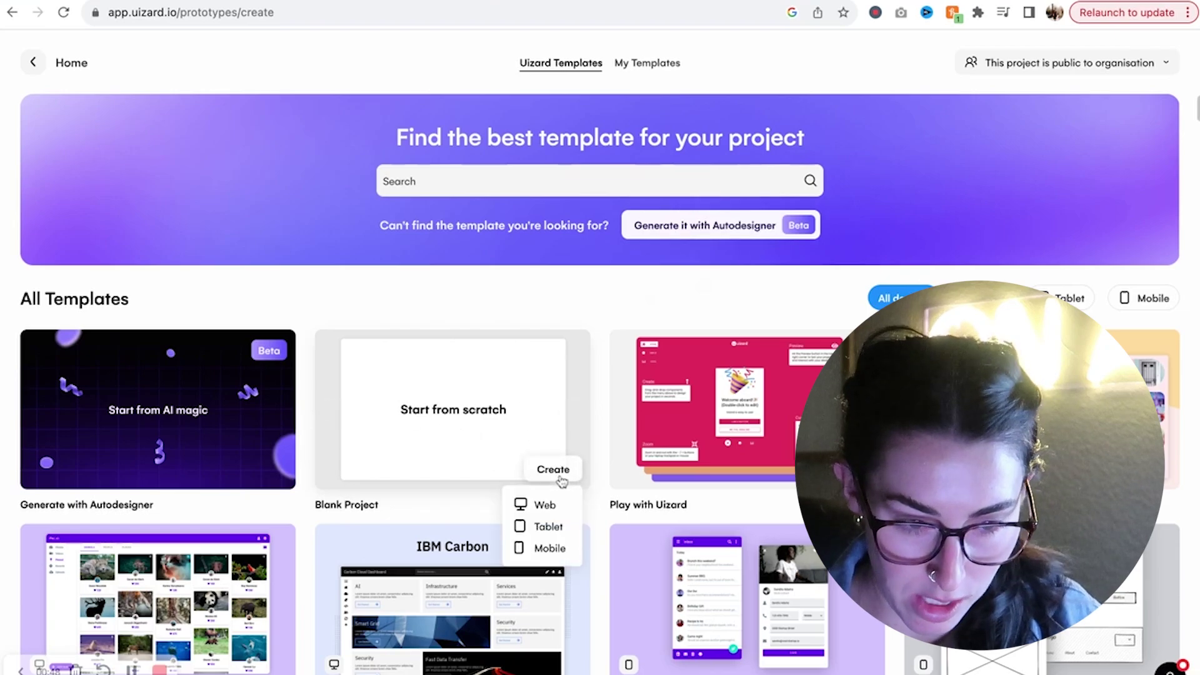
click(545, 511)
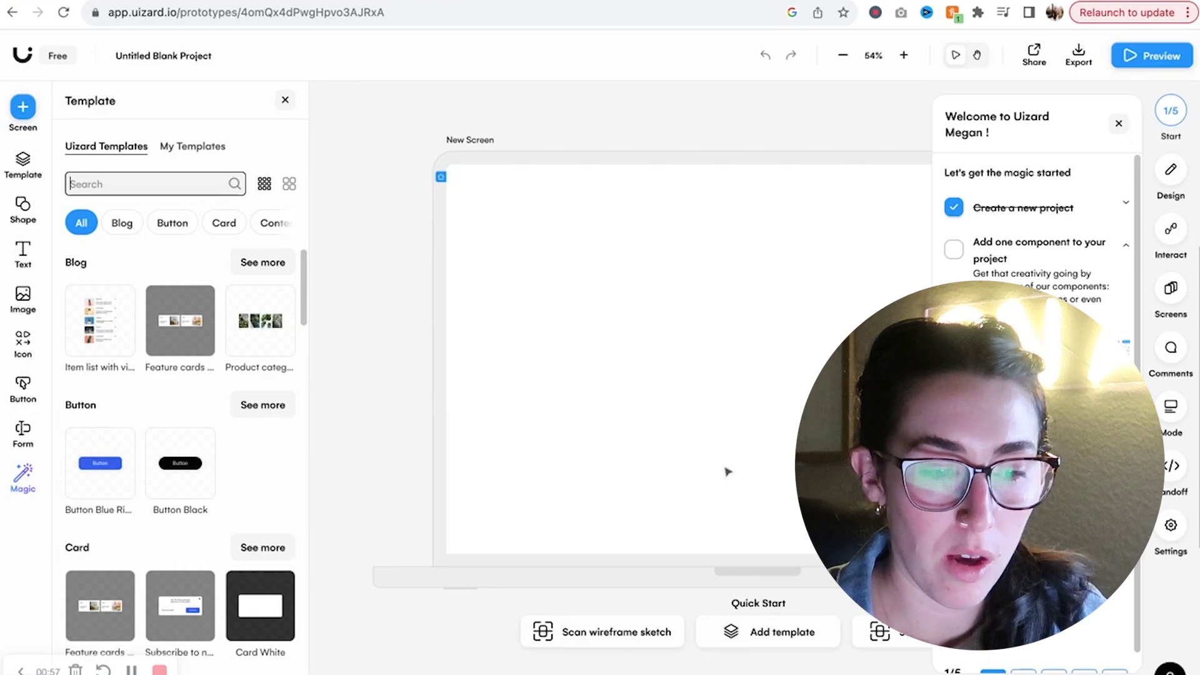
click(1119, 123)
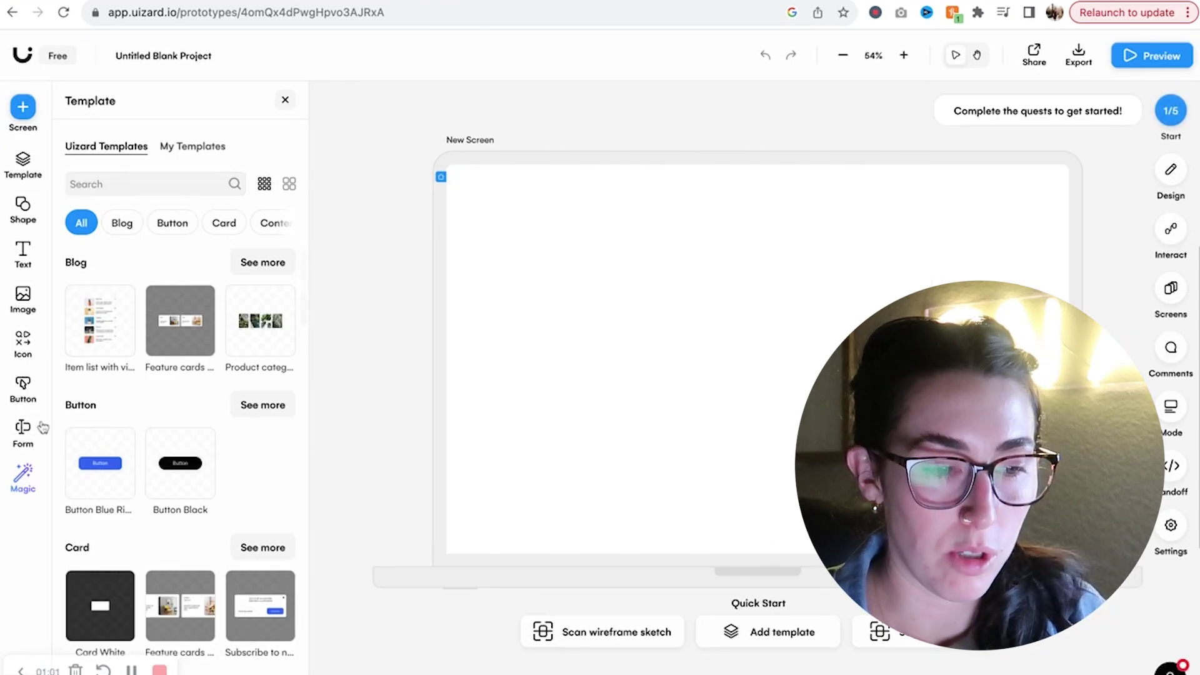
Turn the hand-drawn website sketch into a new screen with the Wireframe Scanner, setting the output screen size to Web.
click(24, 476)
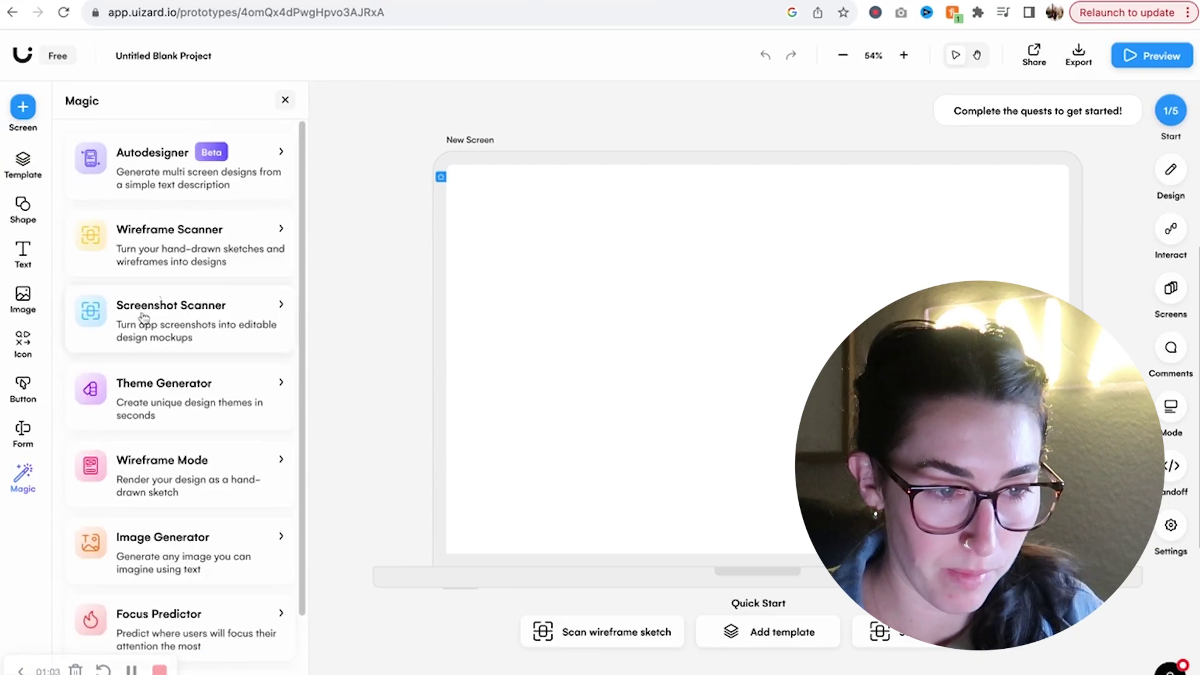
click(246, 233)
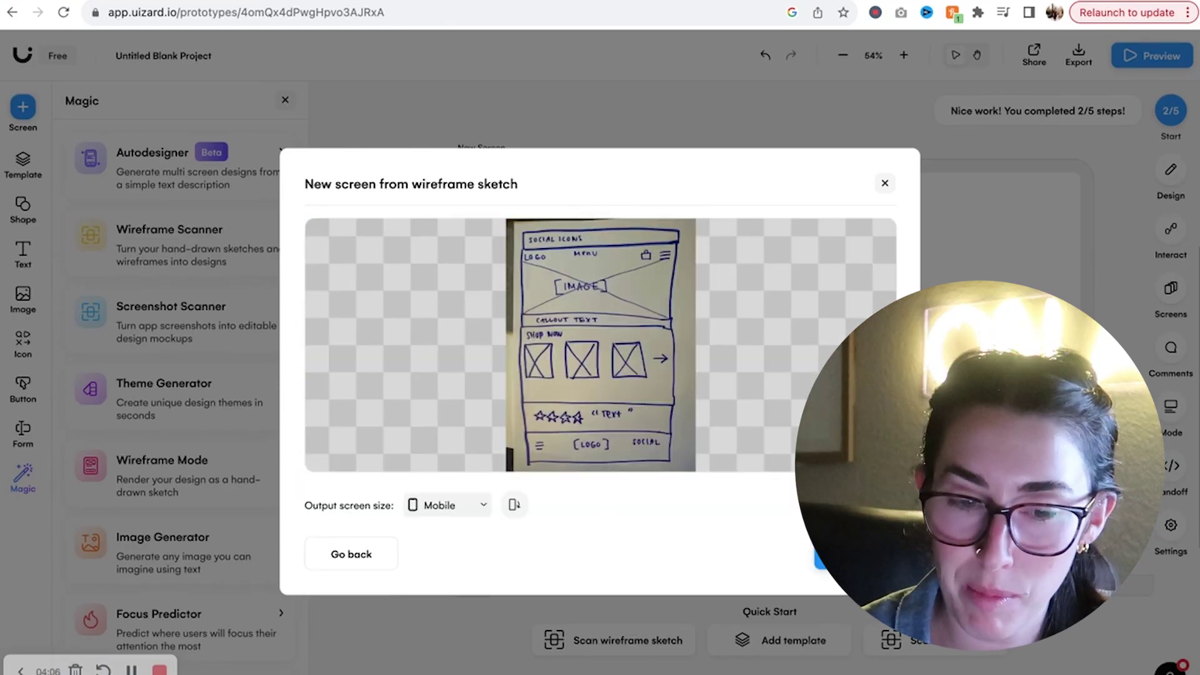
click(484, 505)
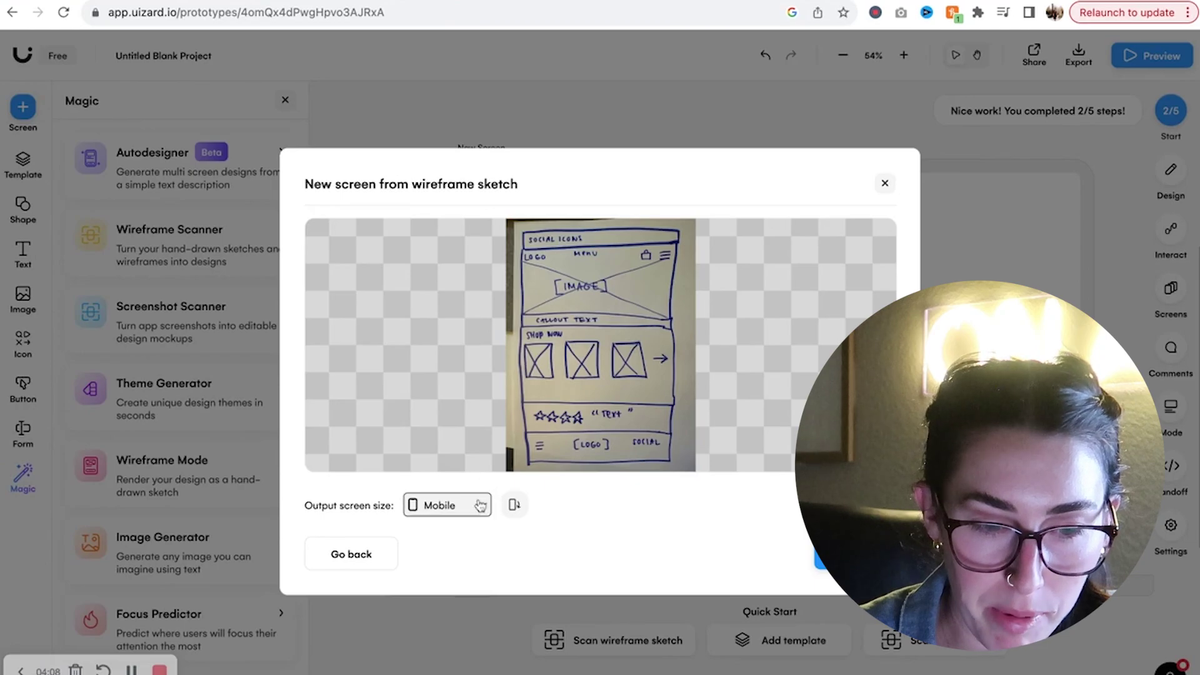
click(442, 585)
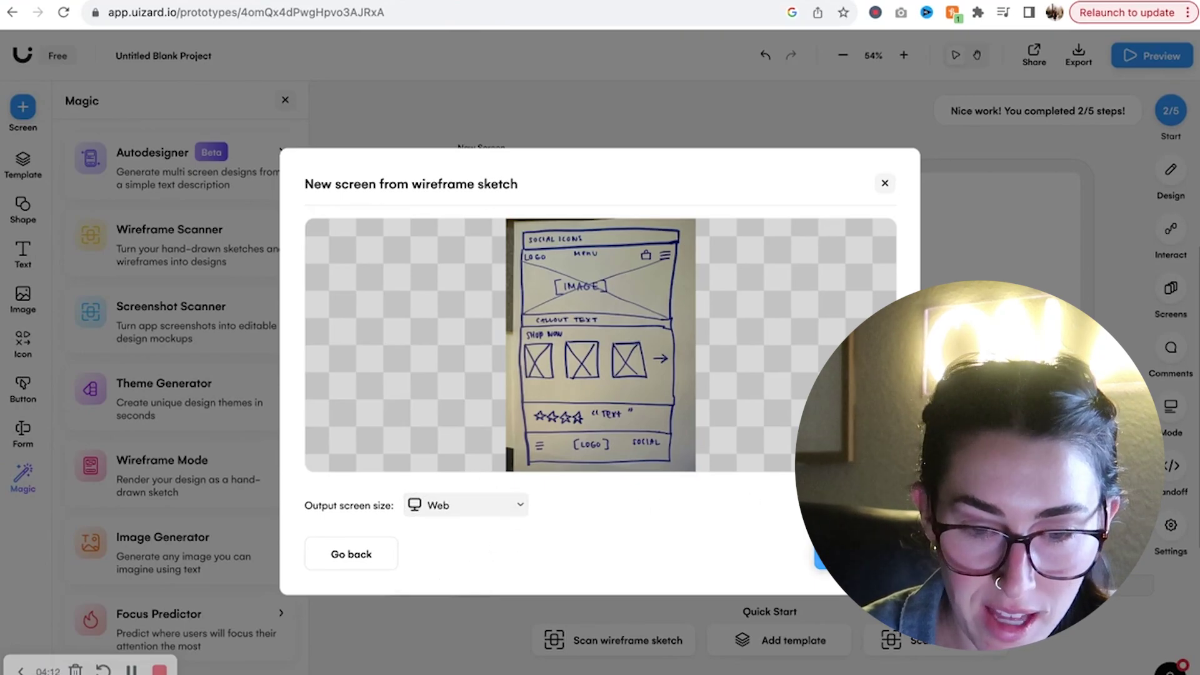
click(850, 554)
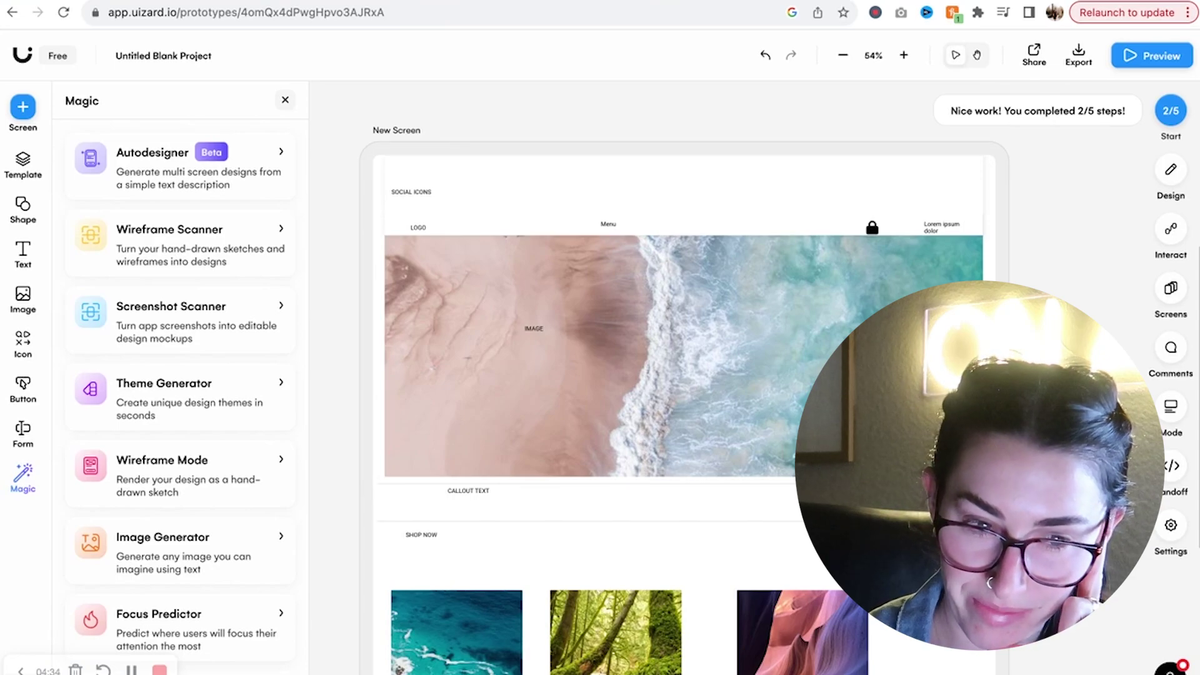
Examine how the sketch was converted, from the header and hero image through the shop images, star row and footer.
scroll(688, 376, down, 8)
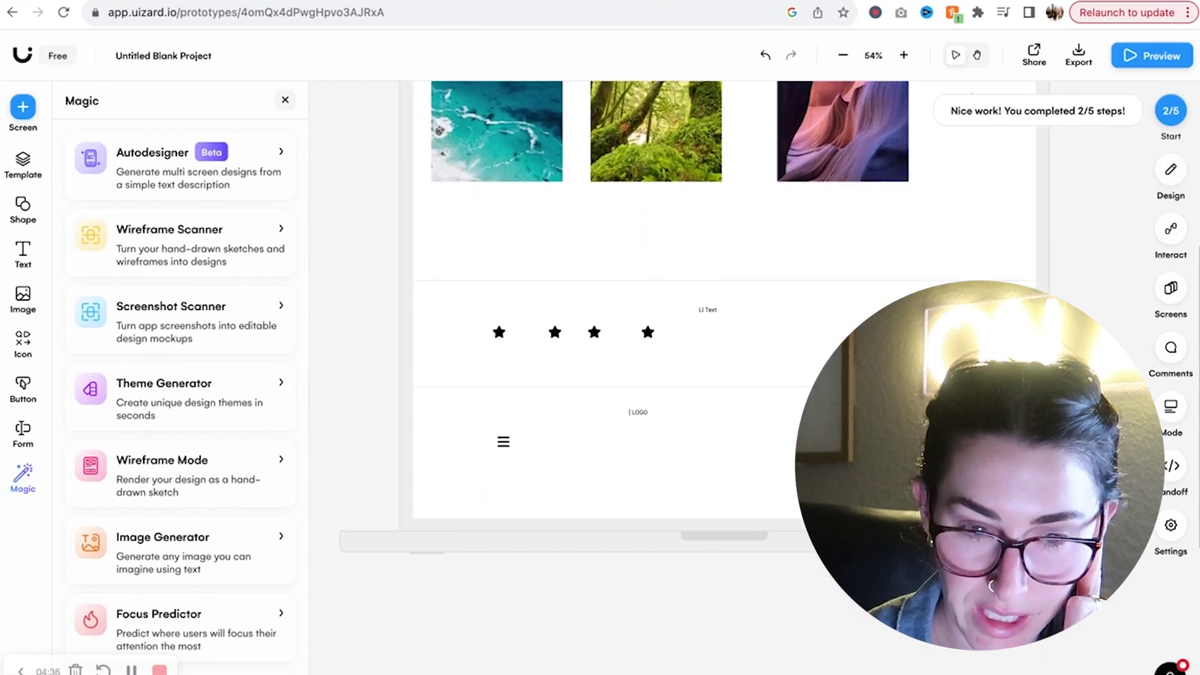
scroll(625, 312, right, 2)
scroll(625, 313, up, 3)
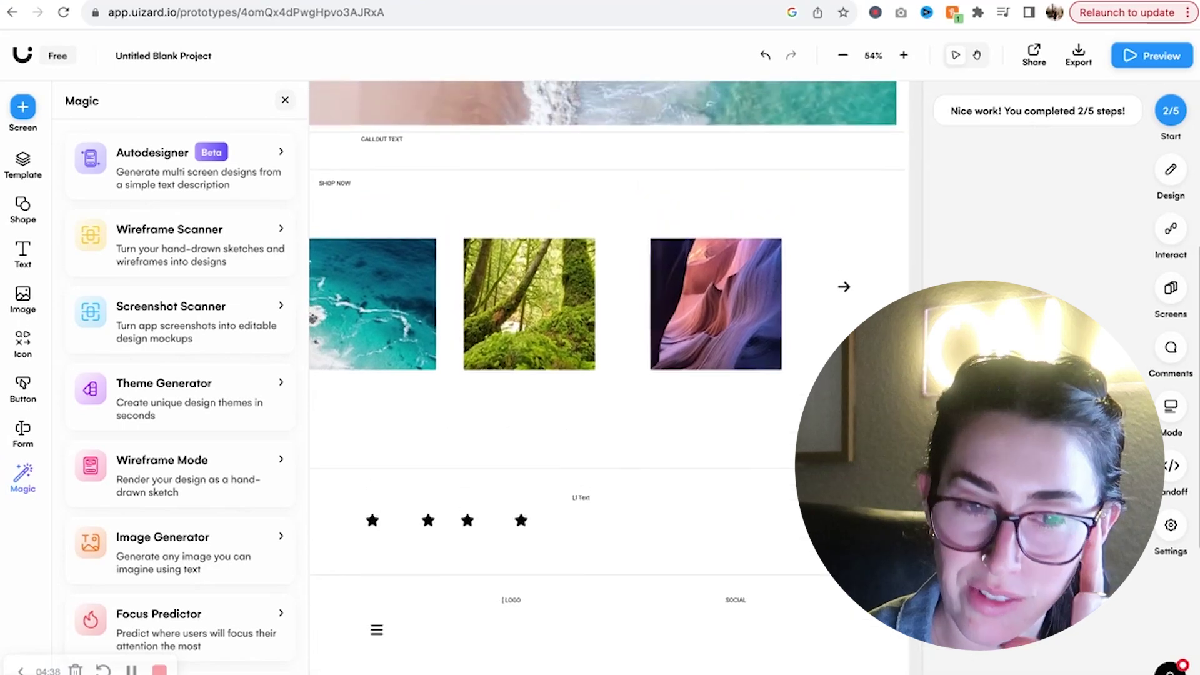
scroll(625, 375, down, 1)
scroll(625, 375, left, 2)
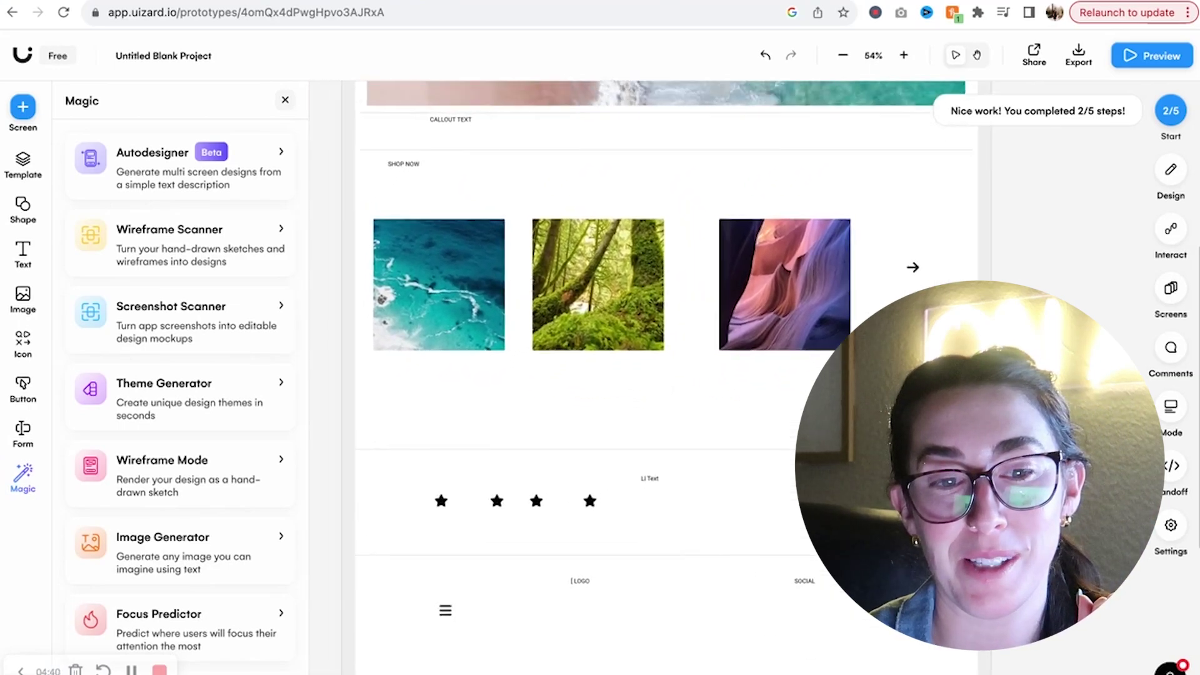
scroll(625, 375, up, 2)
scroll(625, 375, up, 4)
scroll(625, 375, left, 2)
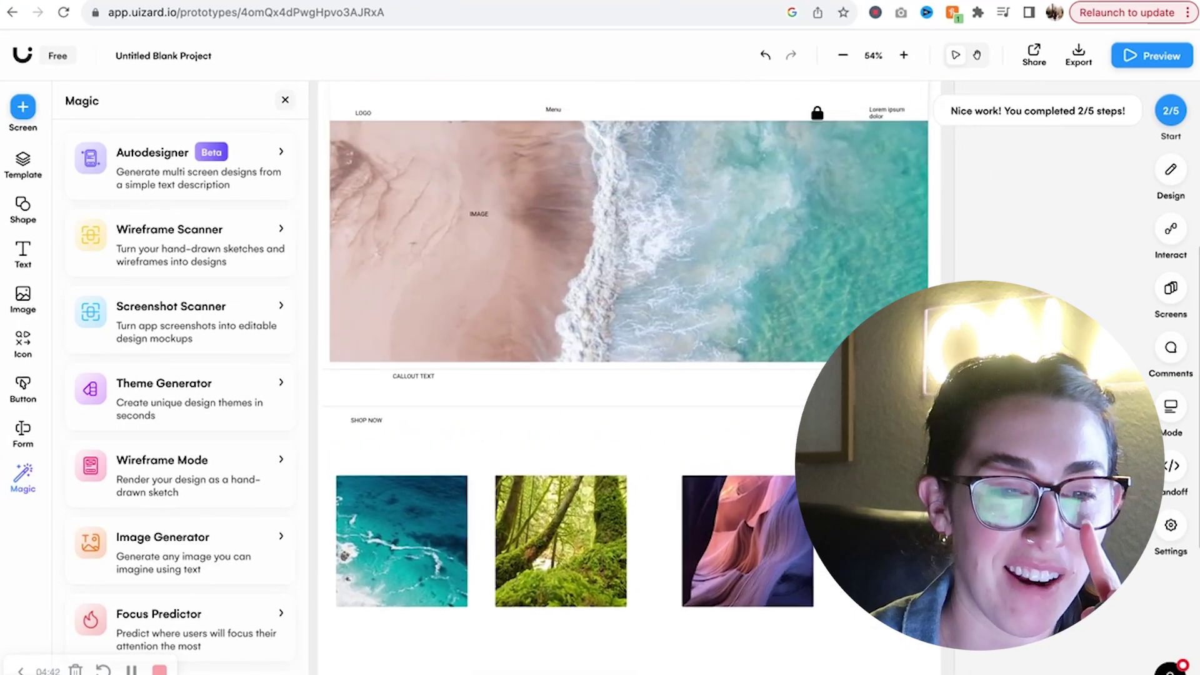
scroll(625, 375, right, 1)
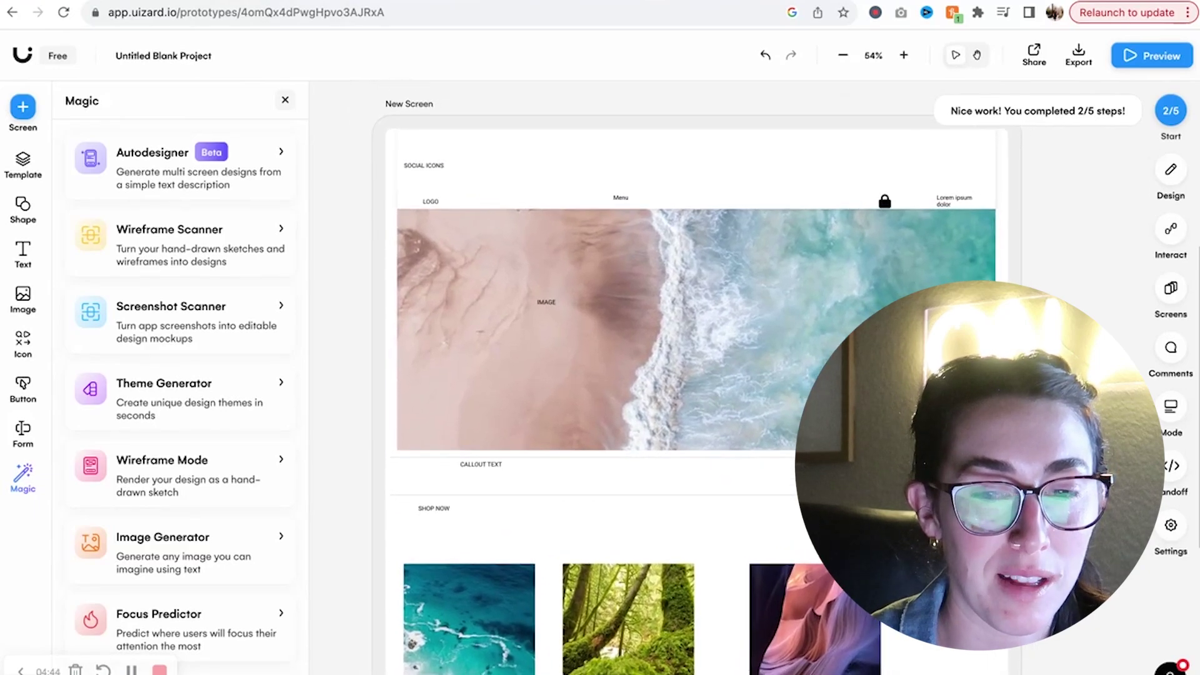
scroll(625, 375, down, 2)
scroll(625, 375, right, 1)
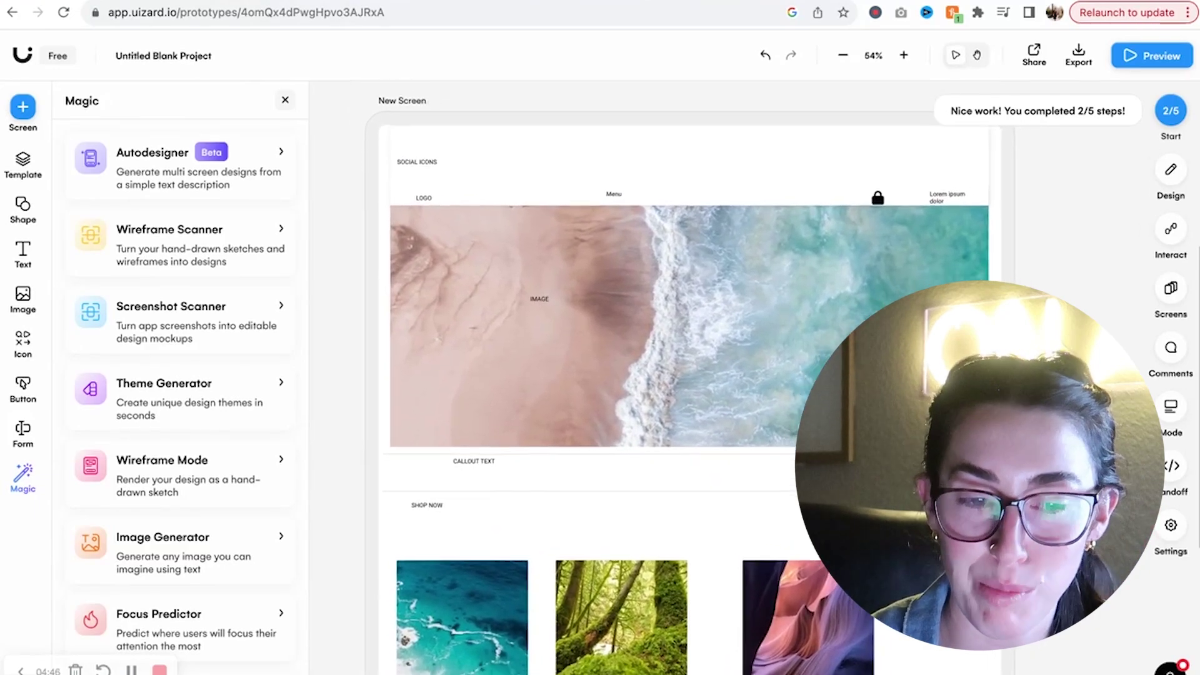
scroll(625, 375, up, 4)
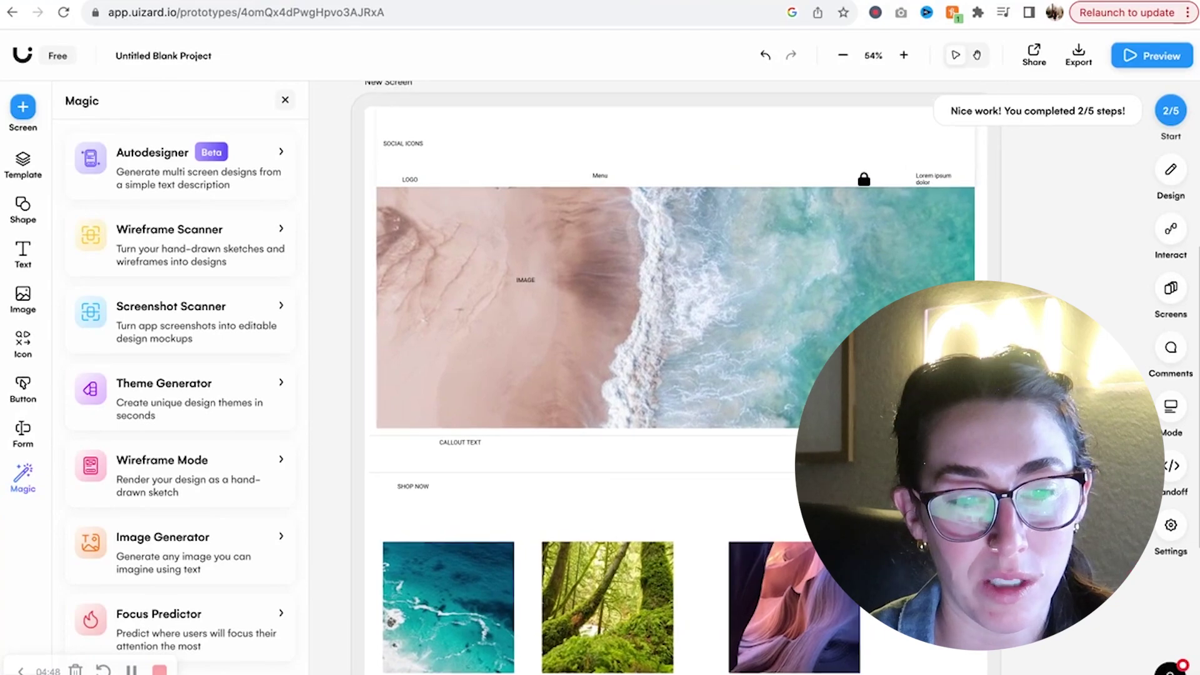
scroll(626, 375, right, 1)
scroll(692, 416, down, 2)
scroll(692, 415, right, 1)
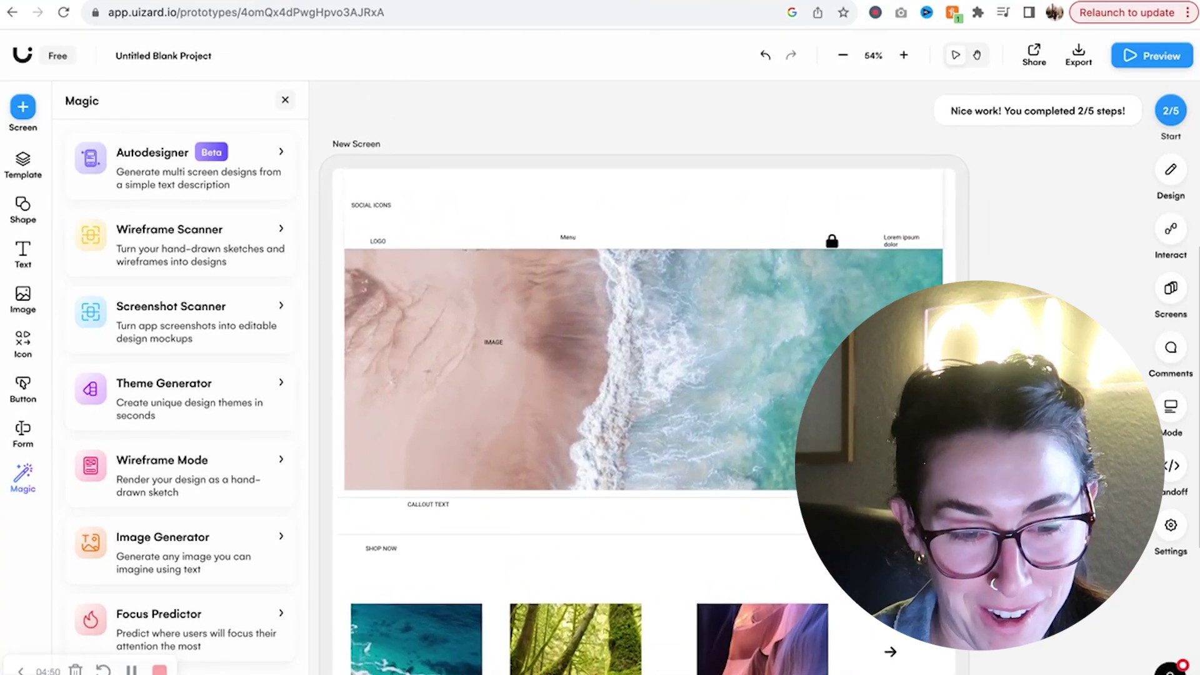
scroll(693, 416, left, 1)
Select the hero image and try to lower its top edge to the bottom of the header block.
click(728, 305)
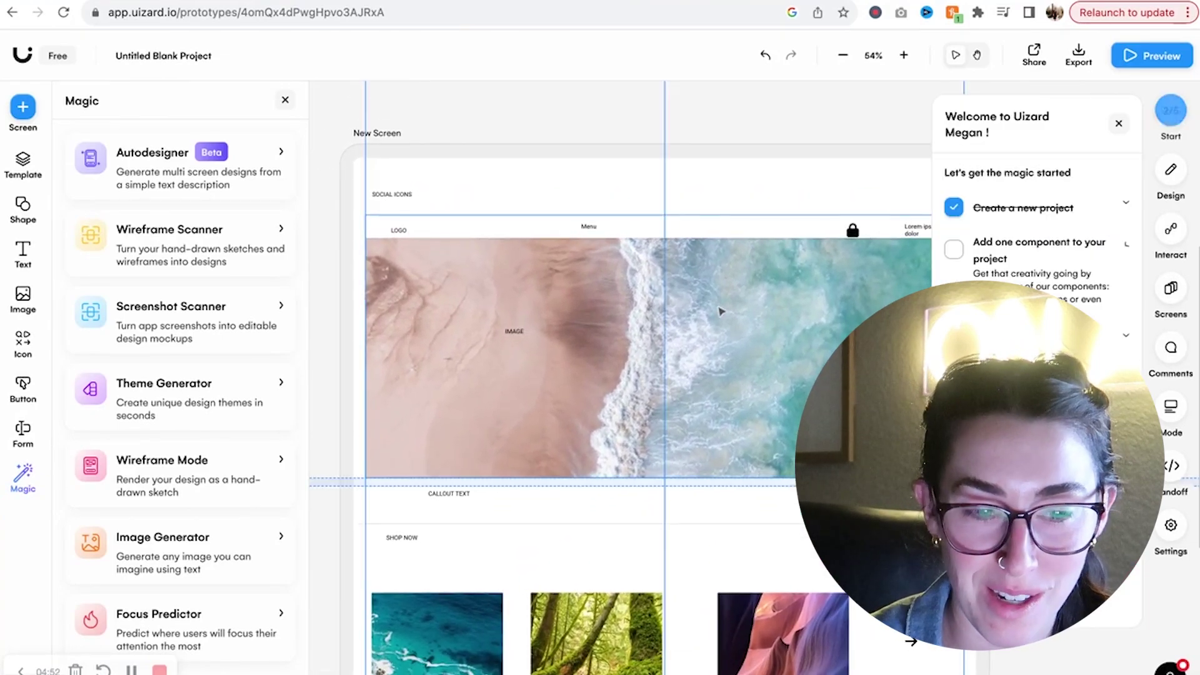
key(Escape)
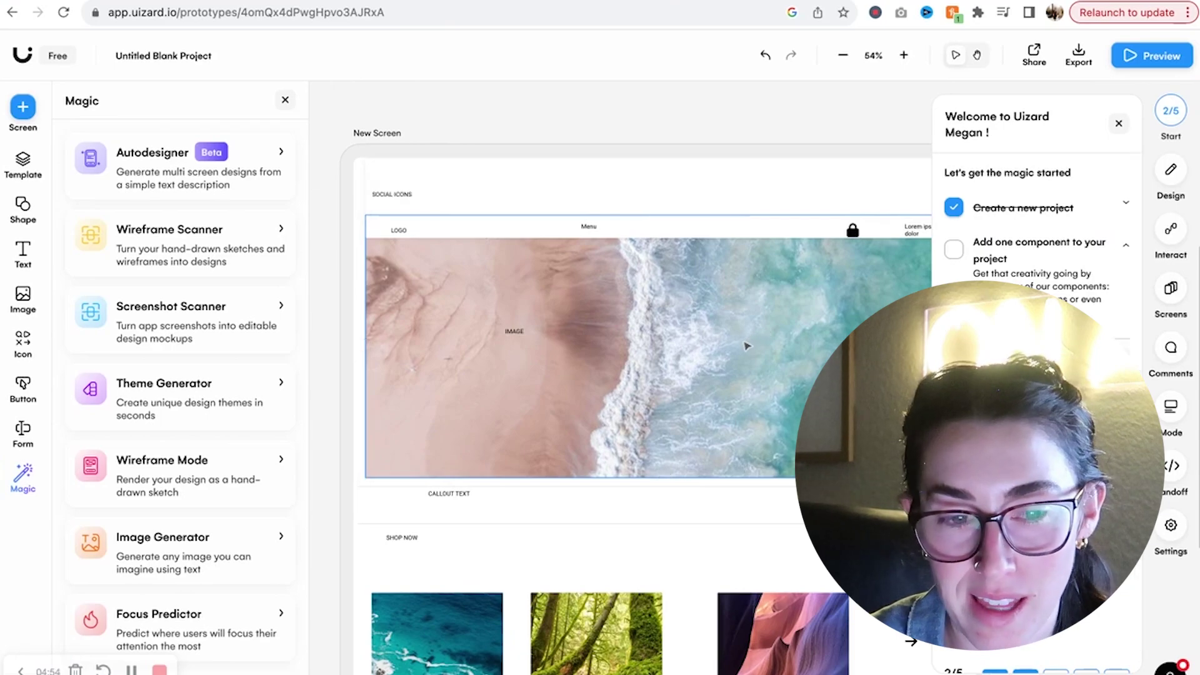
click(747, 345)
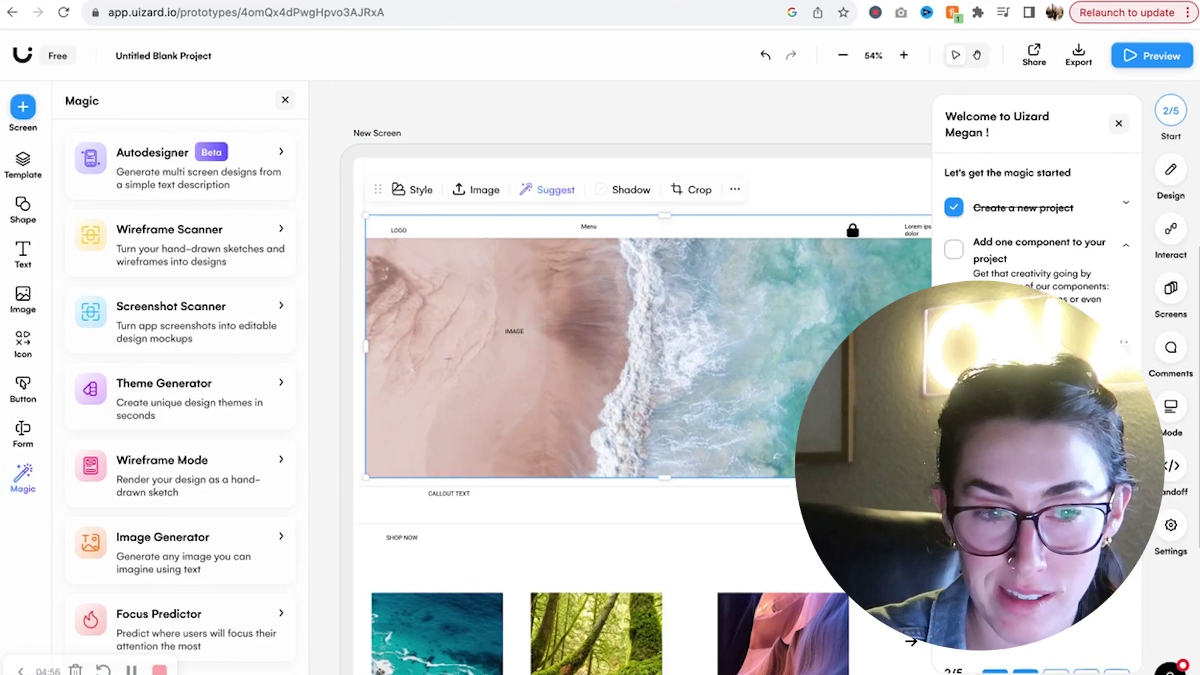
drag(672, 215, 672, 245)
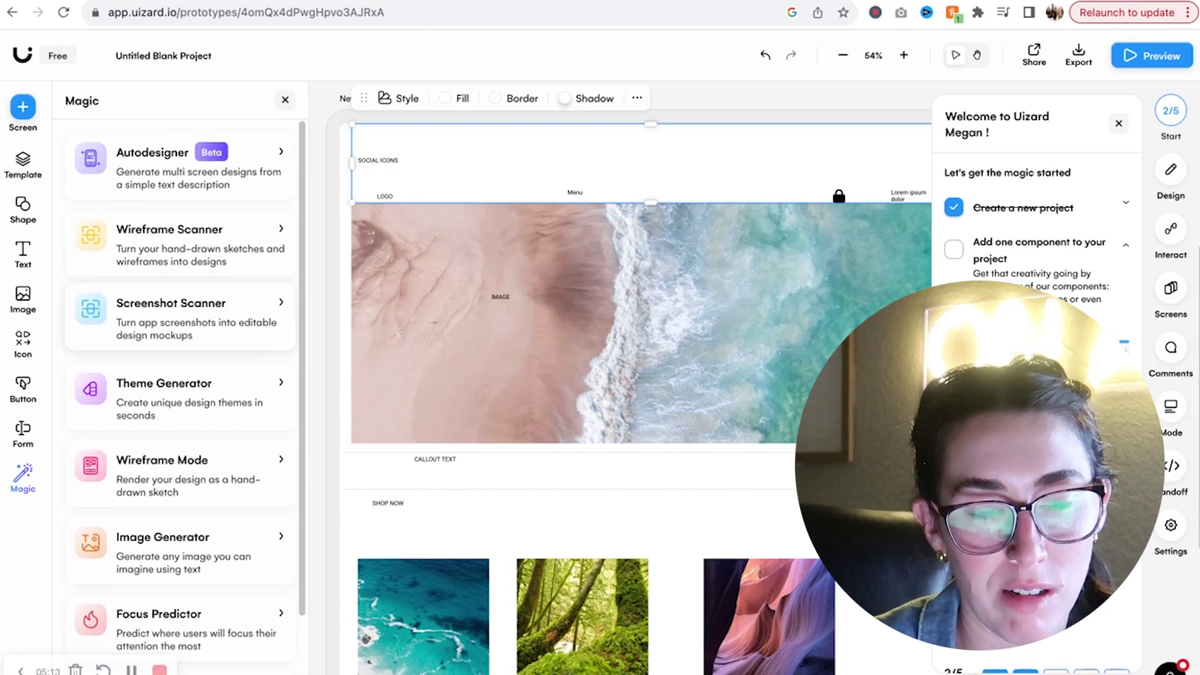
Review the Magic tools and the page's lower sections, select the text beside the stars, and close the welcome checklist.
scroll(242, 482, down, 3)
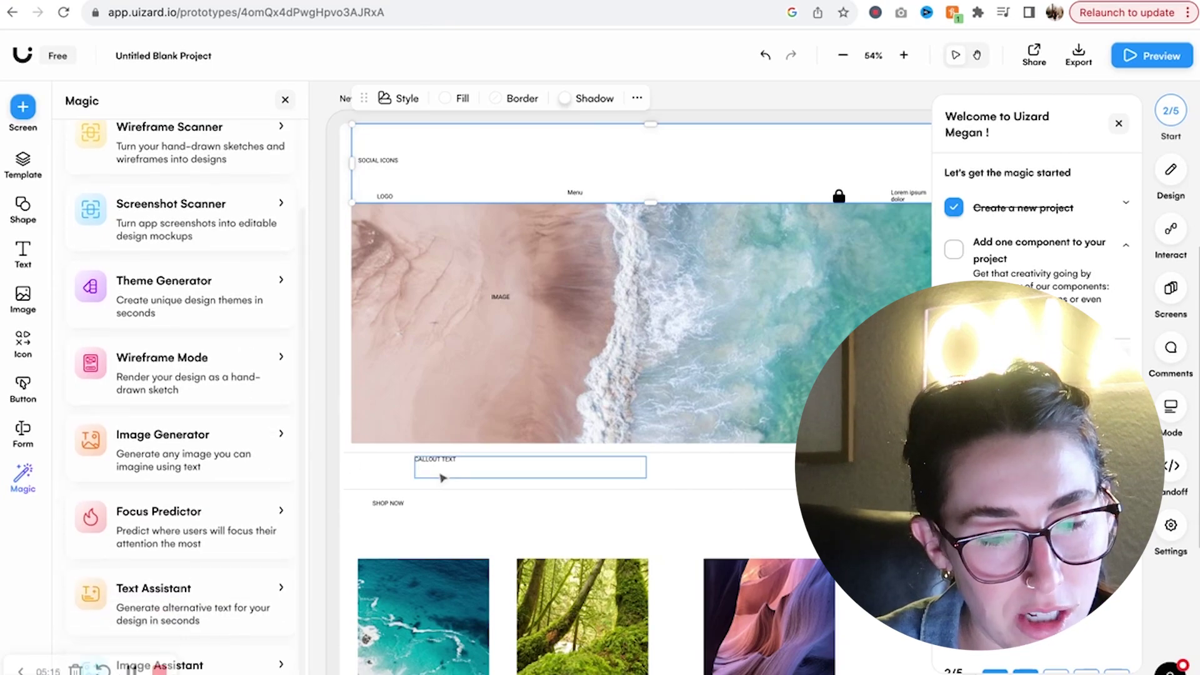
scroll(438, 462, down, 6)
scroll(214, 429, up, 3)
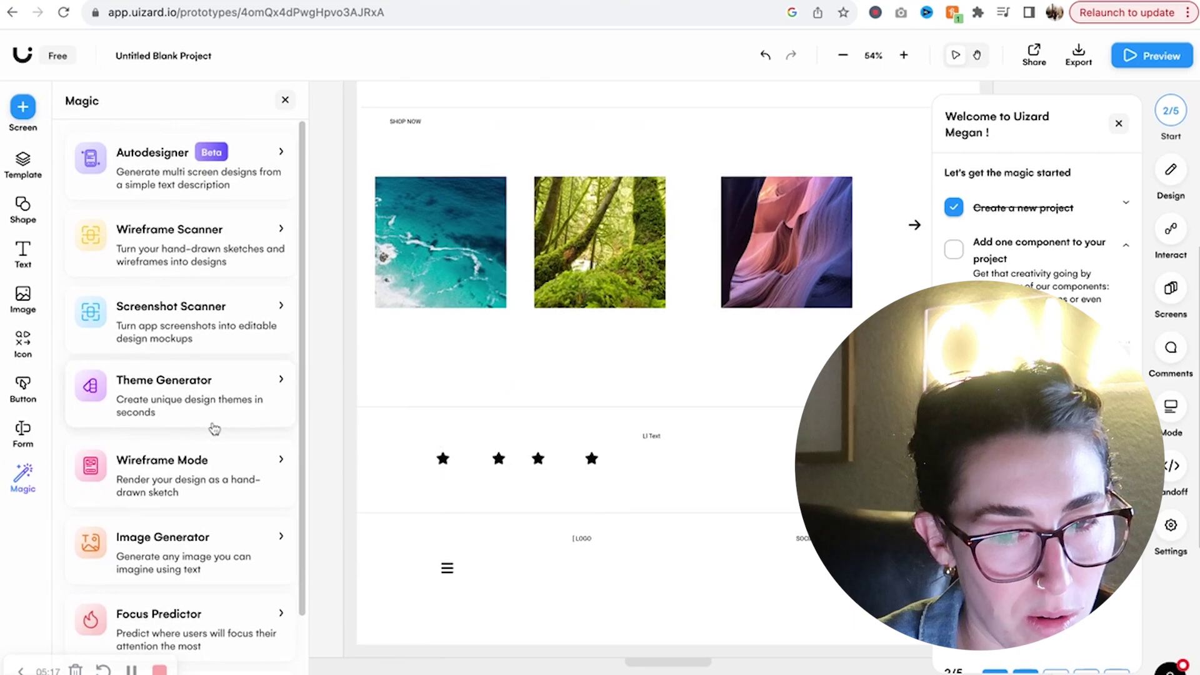
scroll(912, 230, down, 2)
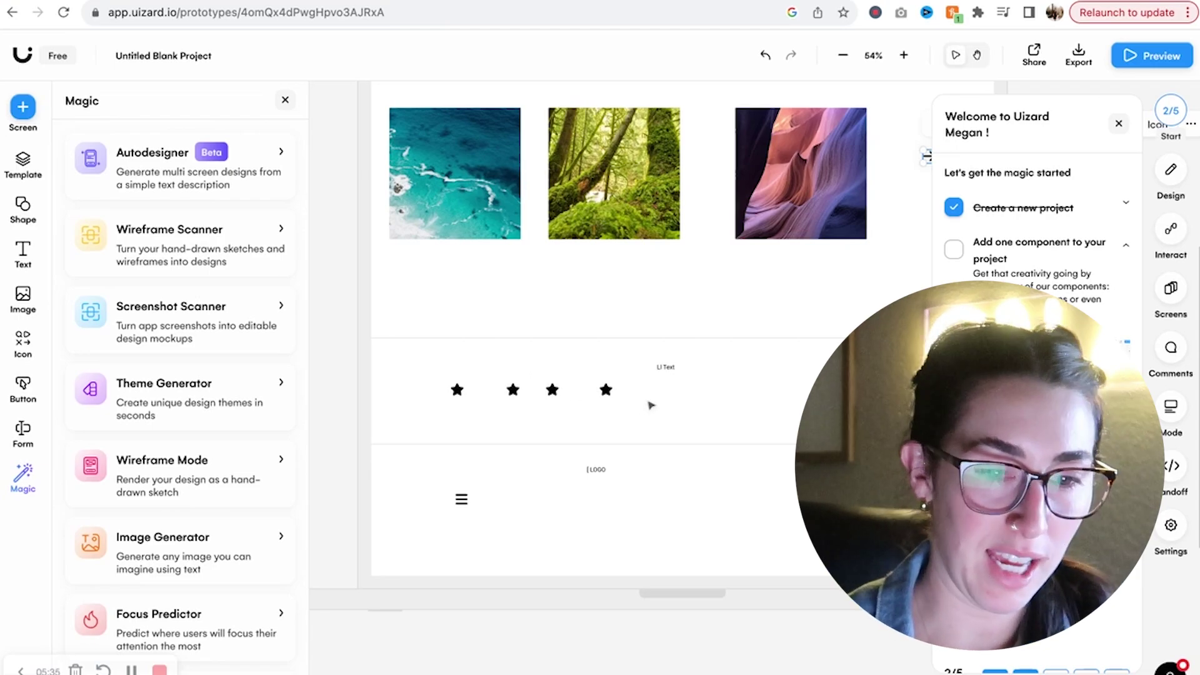
click(669, 372)
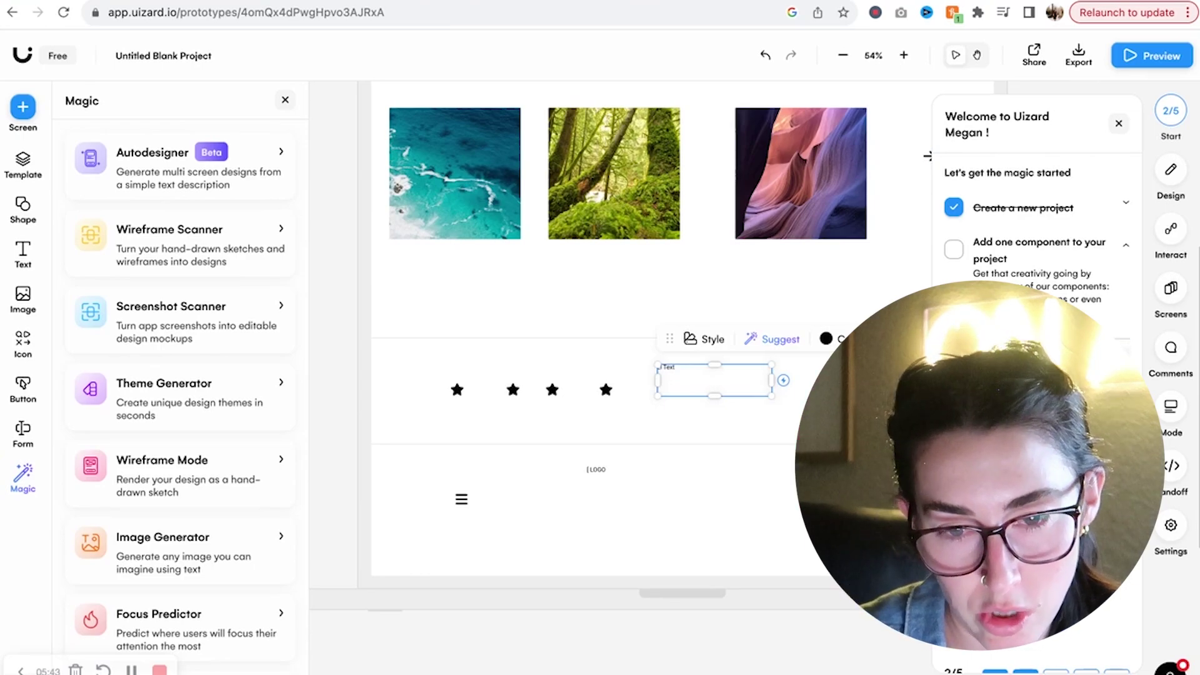
click(1119, 124)
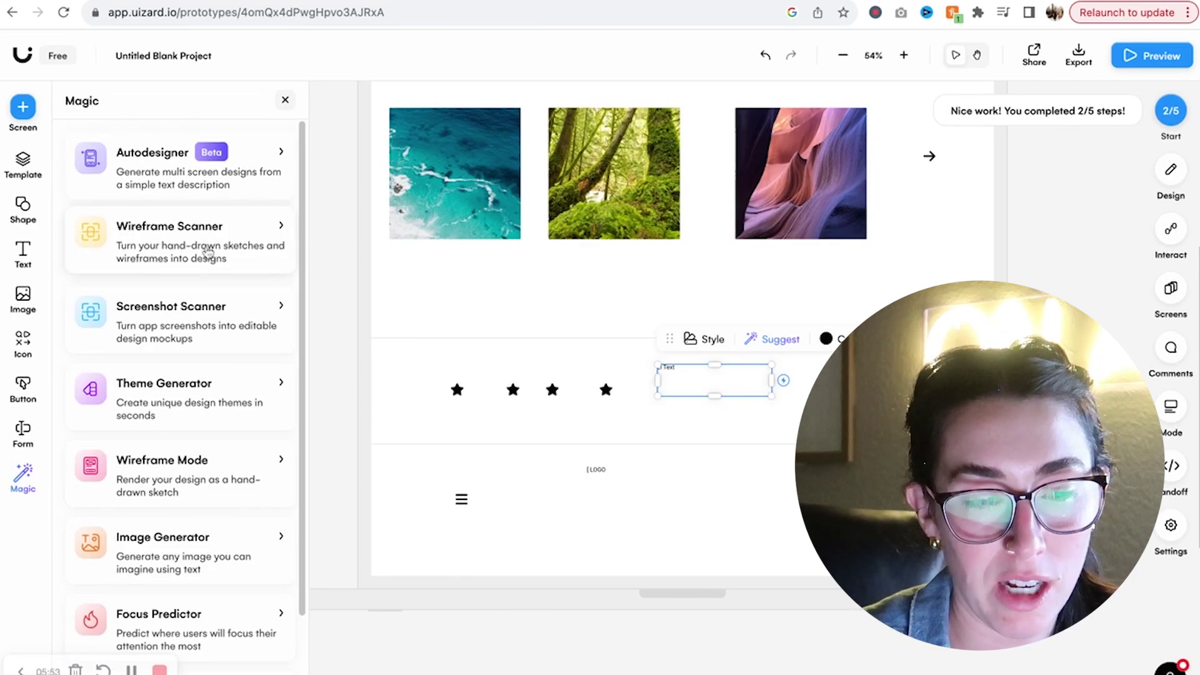
Look at the Screenshot Scanner's example designs, and load the design studio's test-home page in a new browser tab to browse its sections.
click(209, 309)
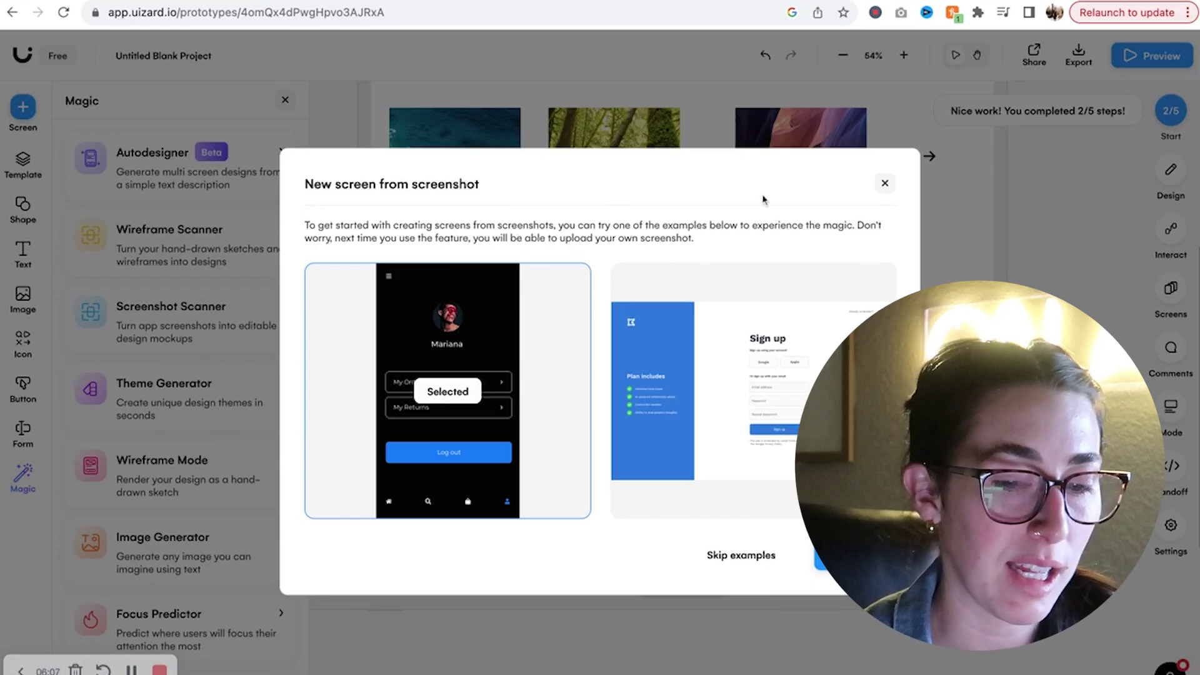
mouse_move(702, 397)
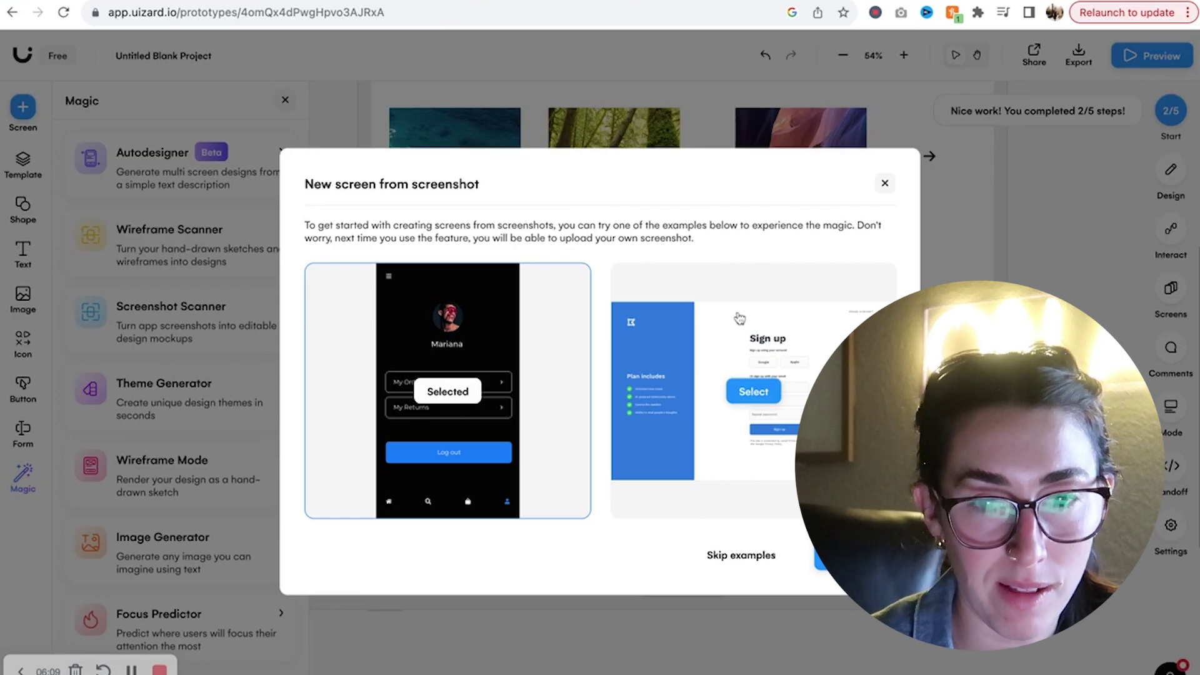
key(super+t)
text(meganwe)
key(Right)
key(BackSpace)
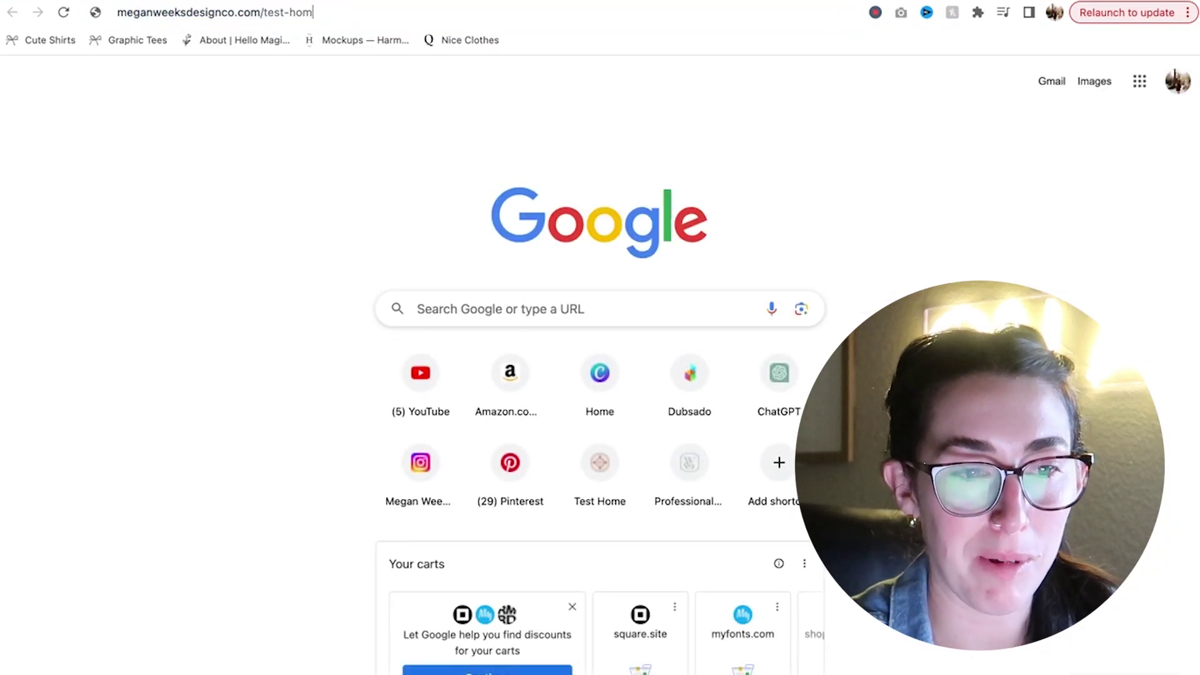
key(Return)
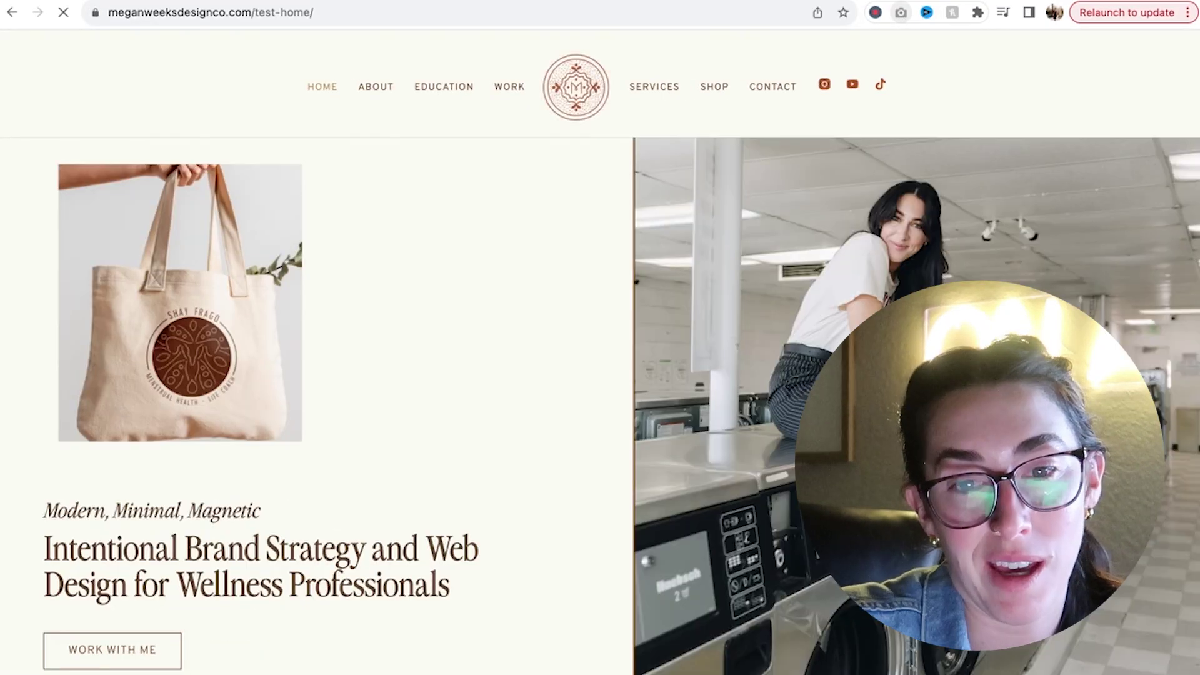
scroll(601, 375, down, 15)
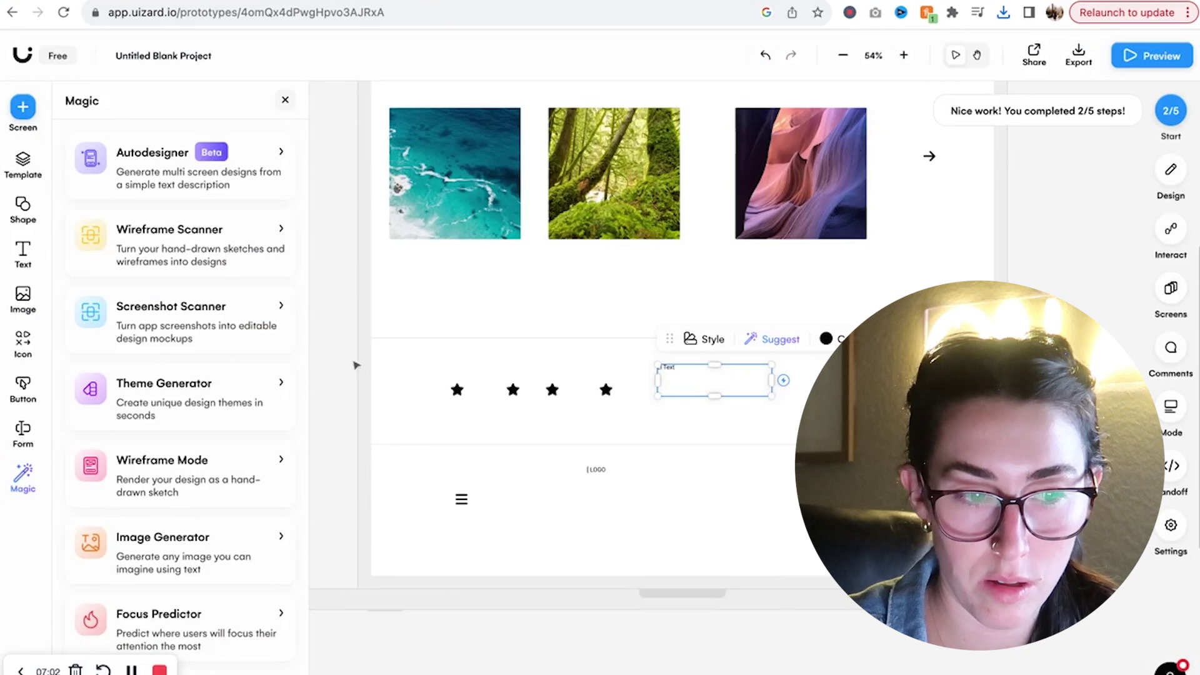
Skip the Screenshot Scanner examples, generate a screen from the studio website's screenshot, and select the paragraph text in its service cards.
click(172, 316)
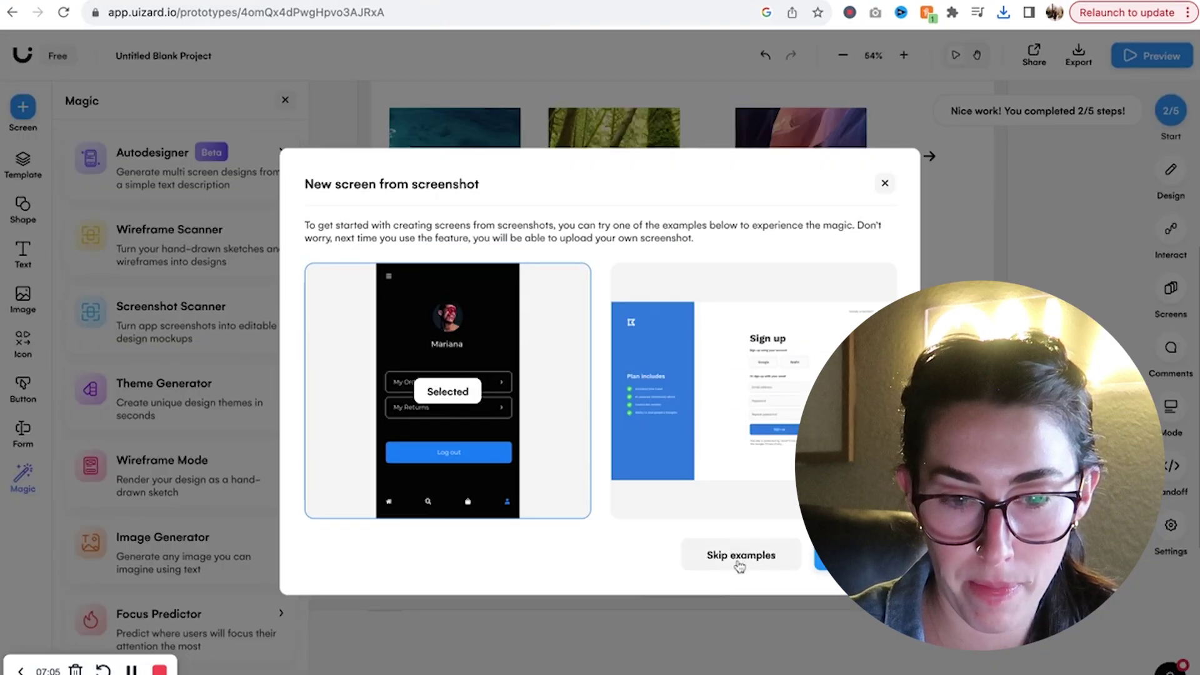
click(759, 565)
drag(758, 564, 703, 492)
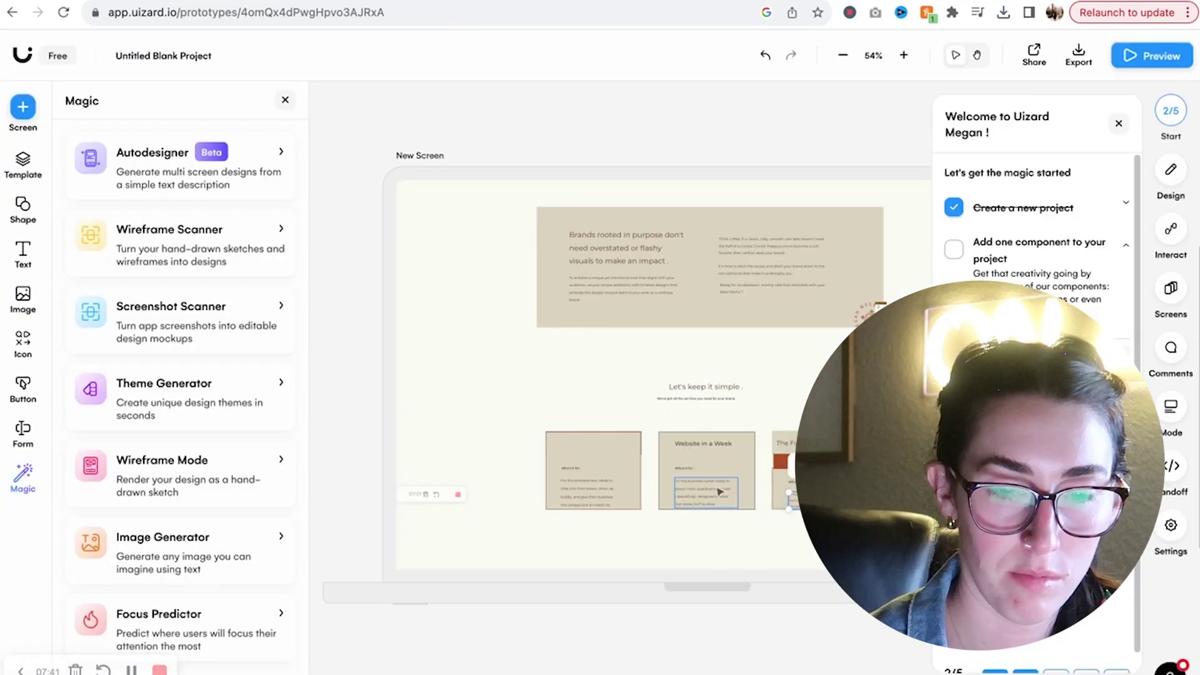
click(720, 492)
click(604, 485)
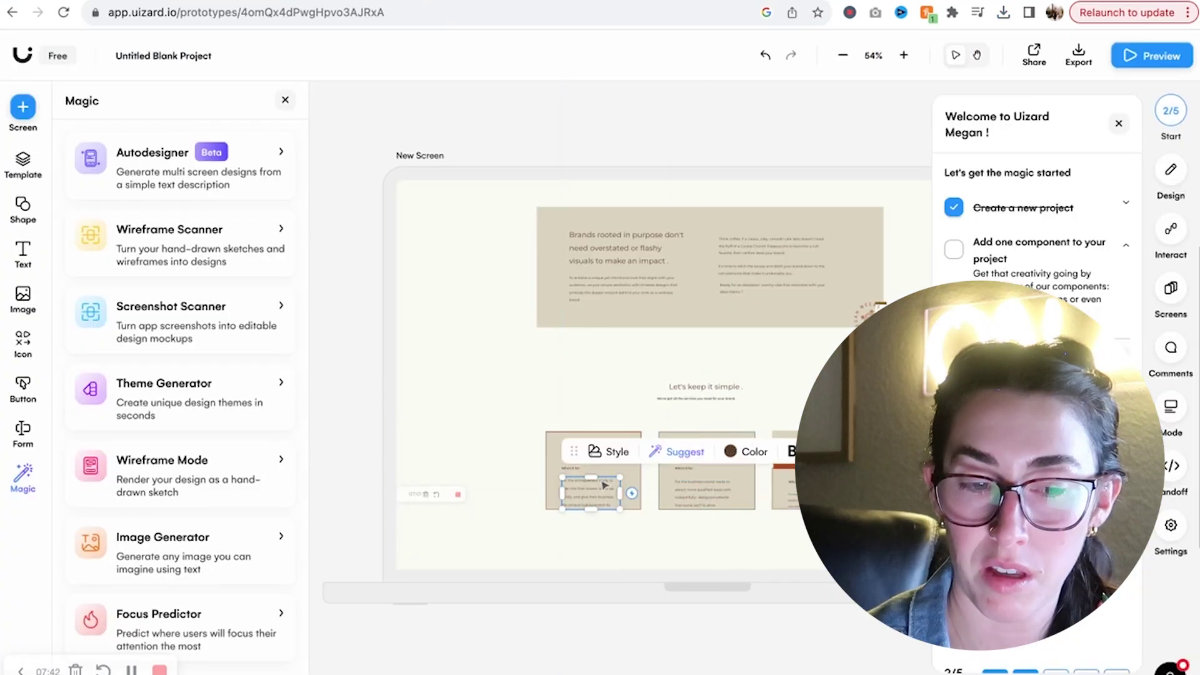
Select the beige hero block's heading, its paragraph beside it, and the round badge image individually to check they are separate elements.
click(578, 472)
click(590, 261)
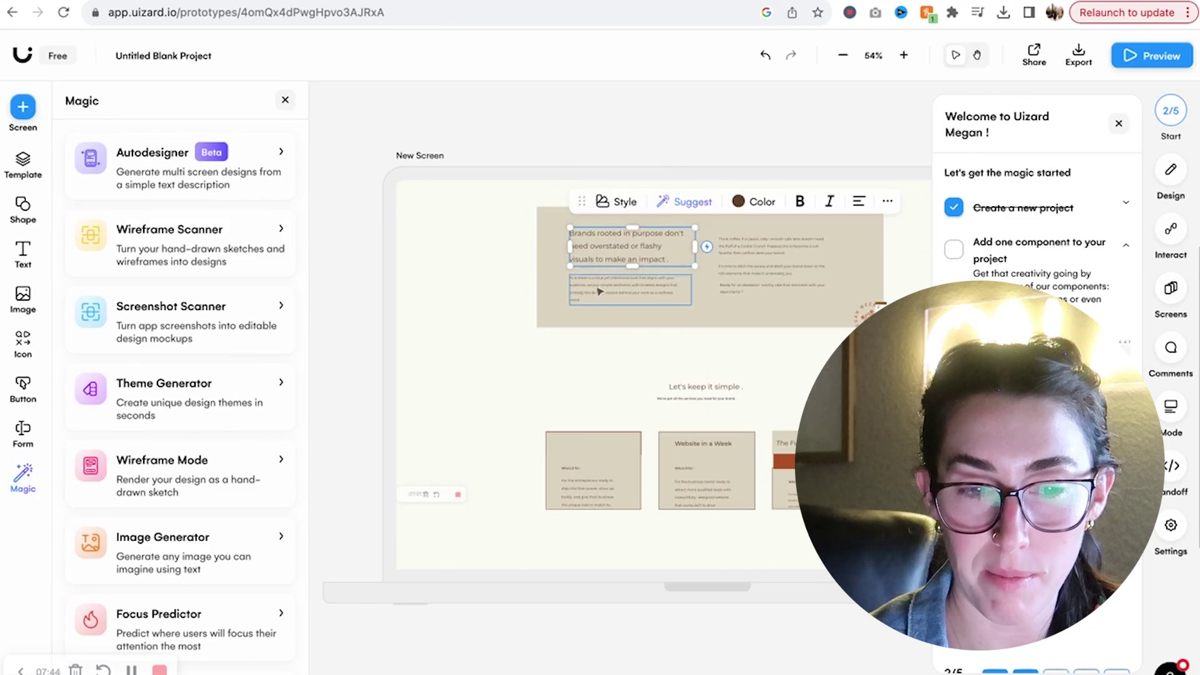
click(766, 261)
click(766, 260)
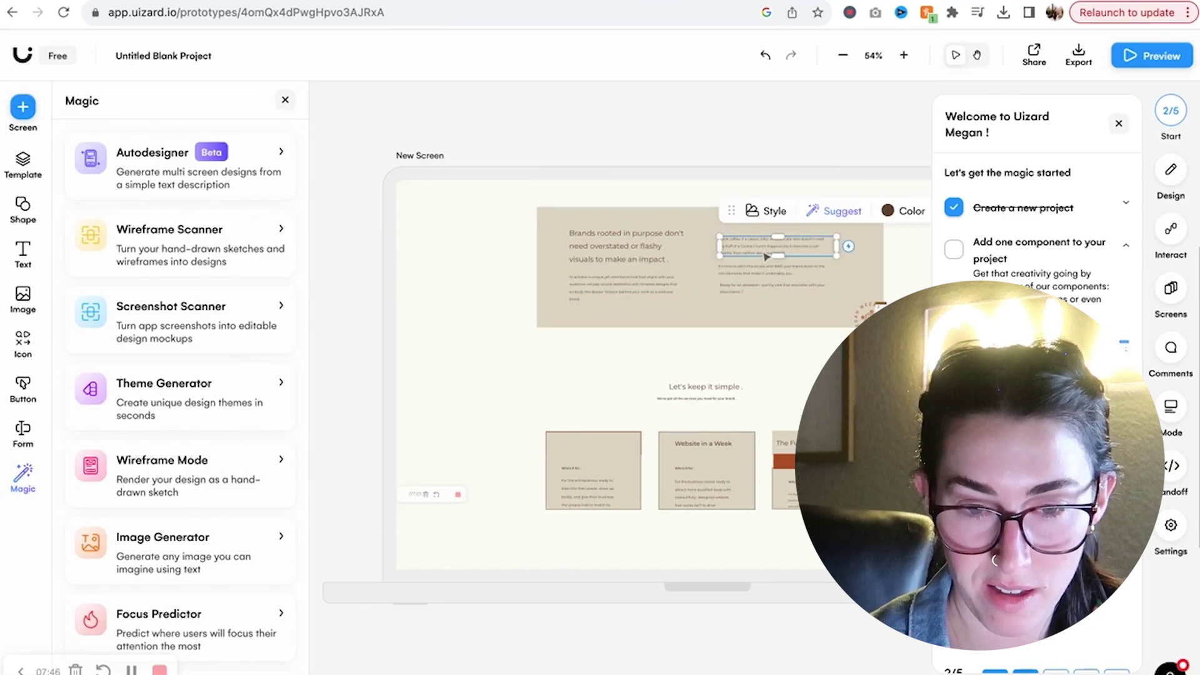
click(868, 313)
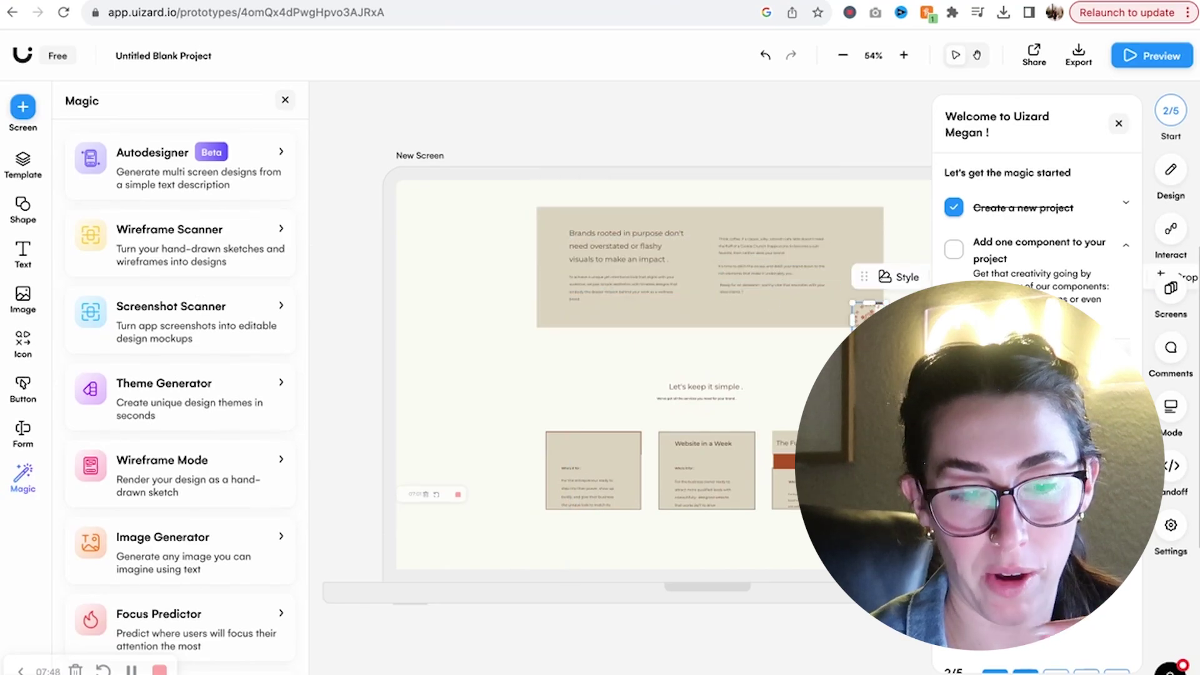
click(425, 499)
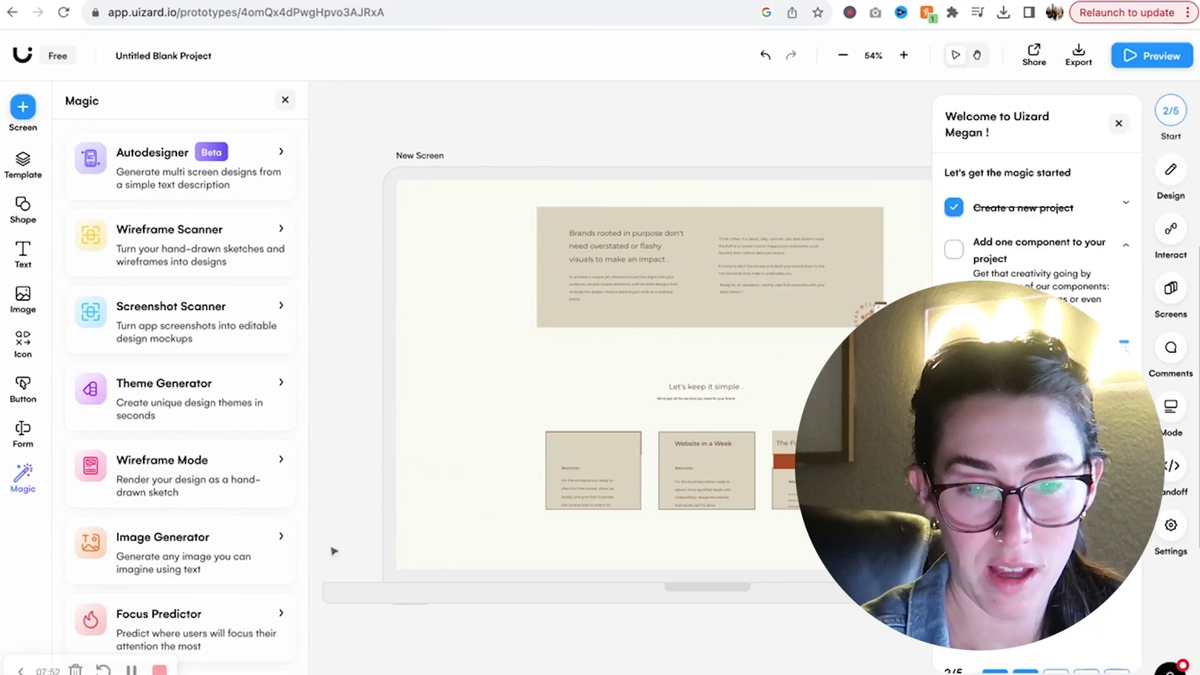
Select the first service card's paragraph, highlight the second line of the Website in a Week paragraph, and select that card's background box.
click(597, 488)
scroll(595, 487, up, 8)
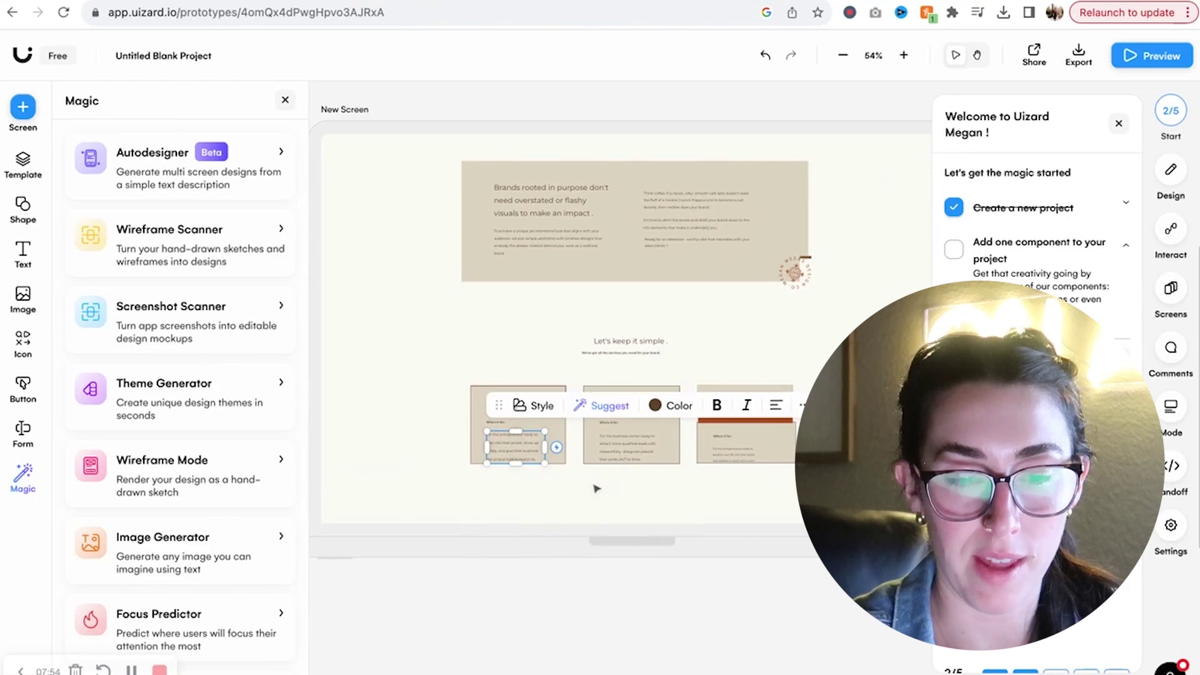
click(648, 370)
drag(601, 294, 825, 329)
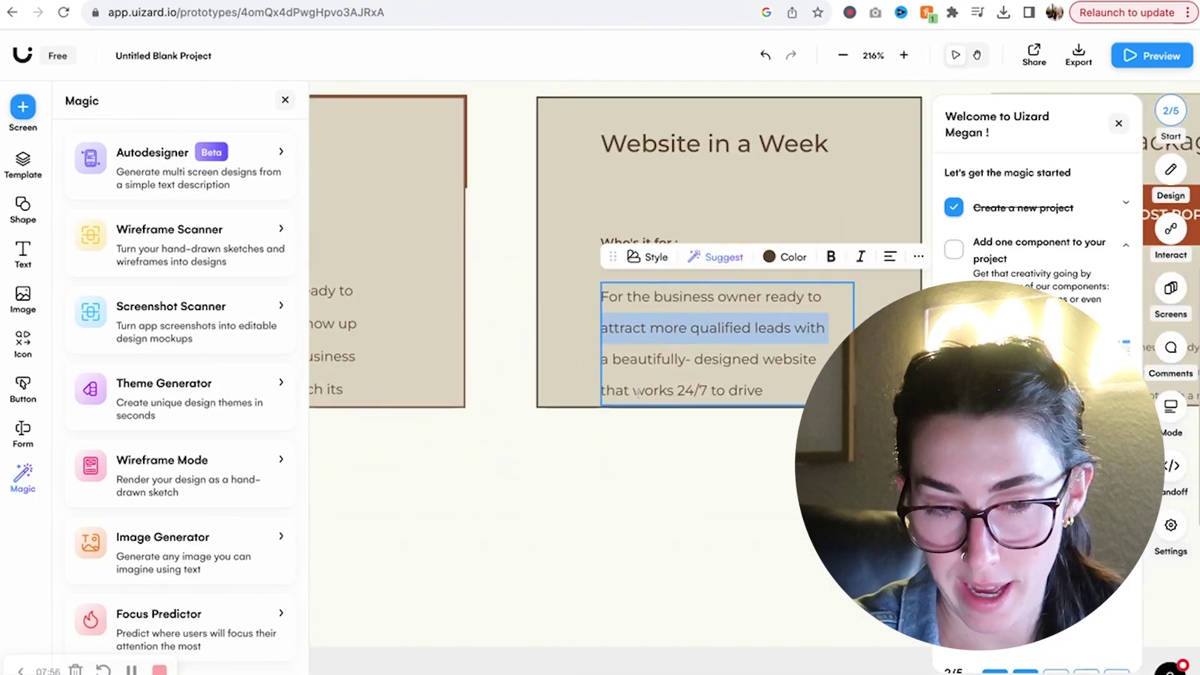
click(560, 394)
mouse_move(729, 408)
mouse_down()
mouse_move(730, 569)
mouse_move(731, 406)
mouse_up()
scroll(691, 301, left, 5)
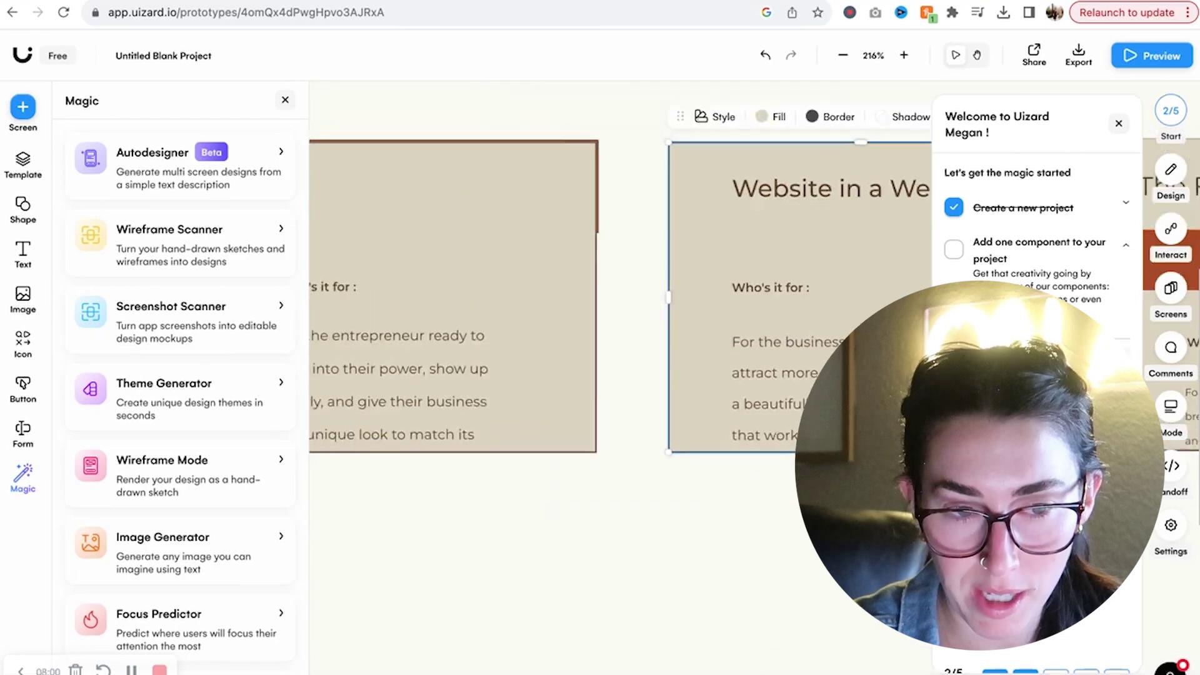
Clear away the box covering the Brand Design heading in the first service card, and stretch the Brand Design box down to full card height.
scroll(691, 300, up, 3)
click(692, 261)
click(695, 268)
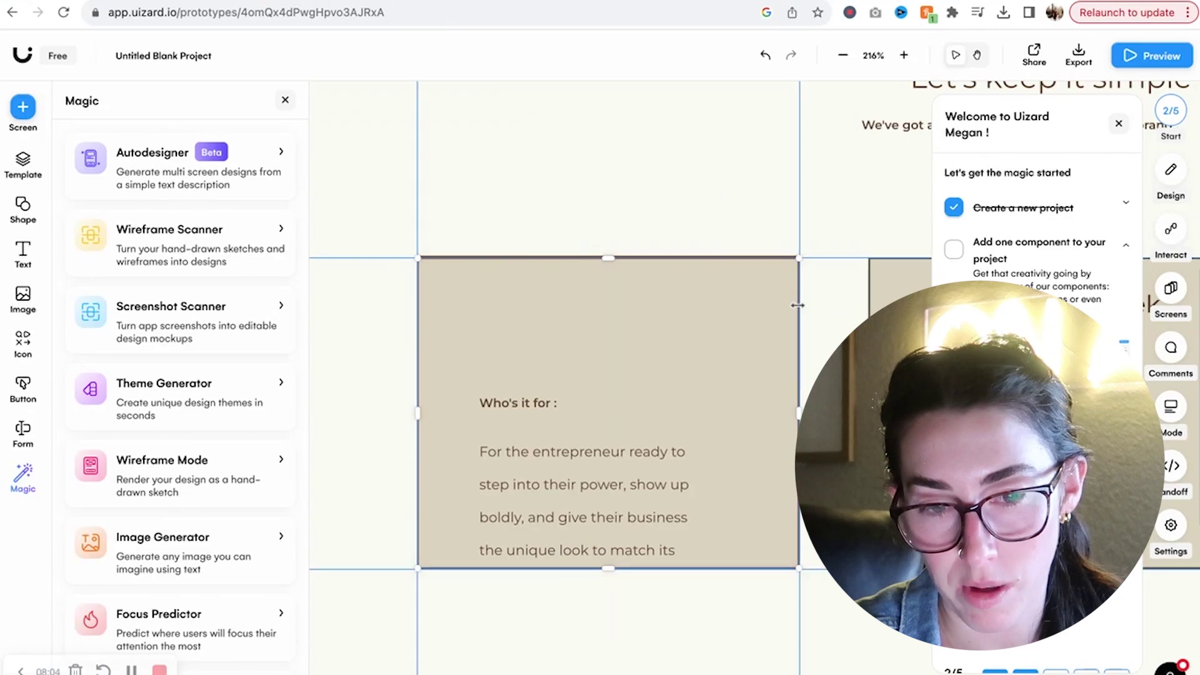
drag(785, 302, 780, 306)
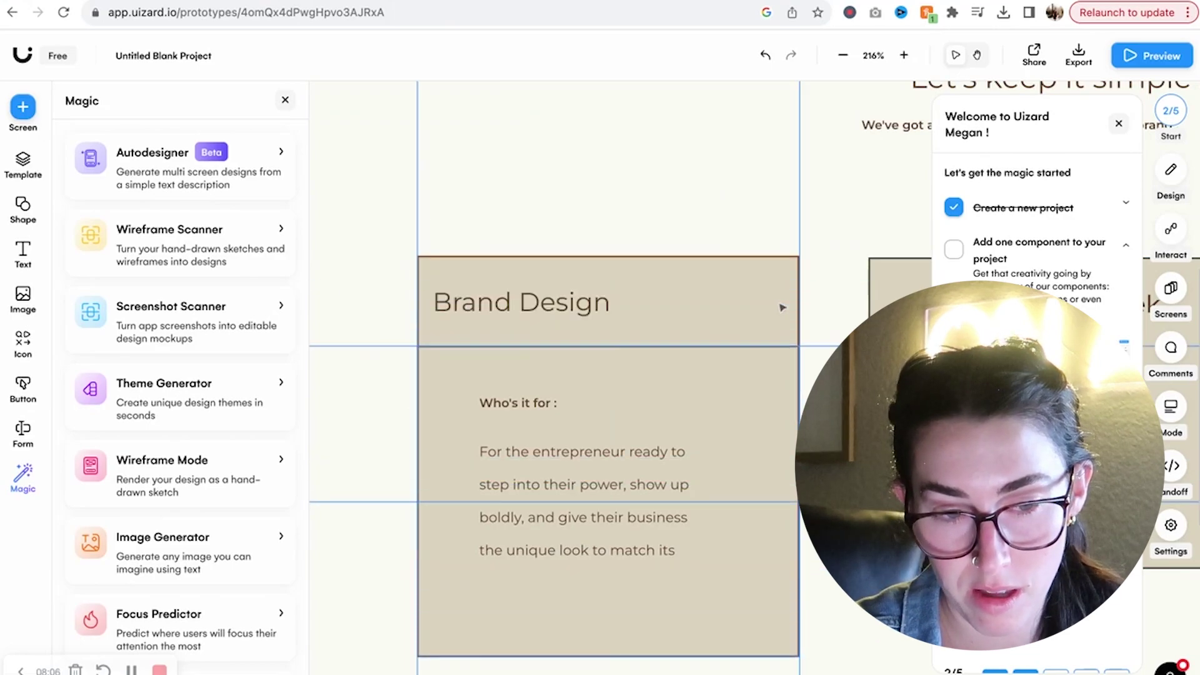
click(779, 306)
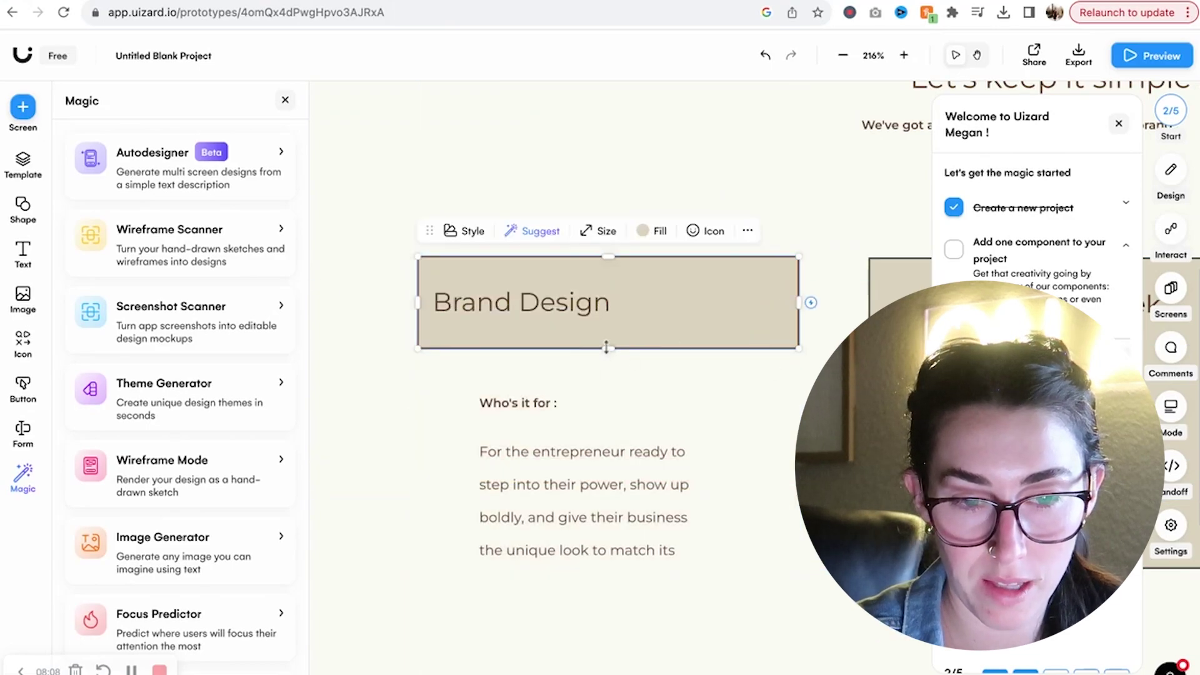
mouse_move(605, 348)
mouse_down()
mouse_move(608, 569)
mouse_move(610, 348)
mouse_up()
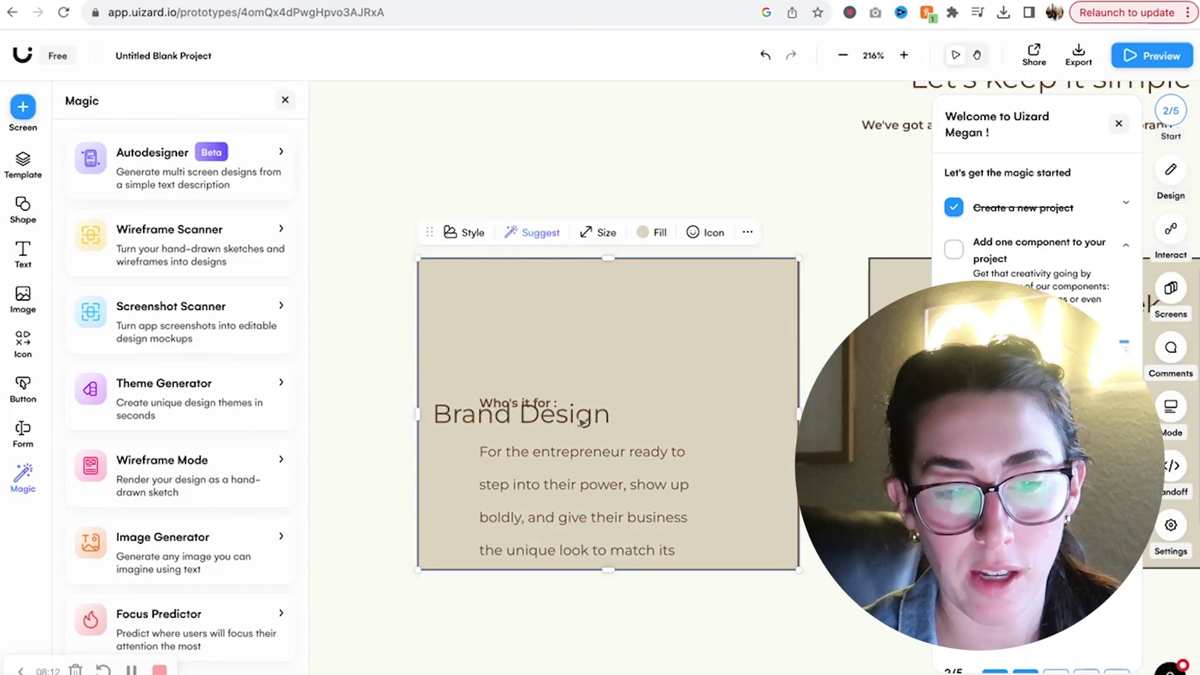
Move the "Who's it for :" label in the Brand Design card slightly down, closer to the paragraph below it.
scroll(581, 422, down, 2)
scroll(582, 422, left, 1)
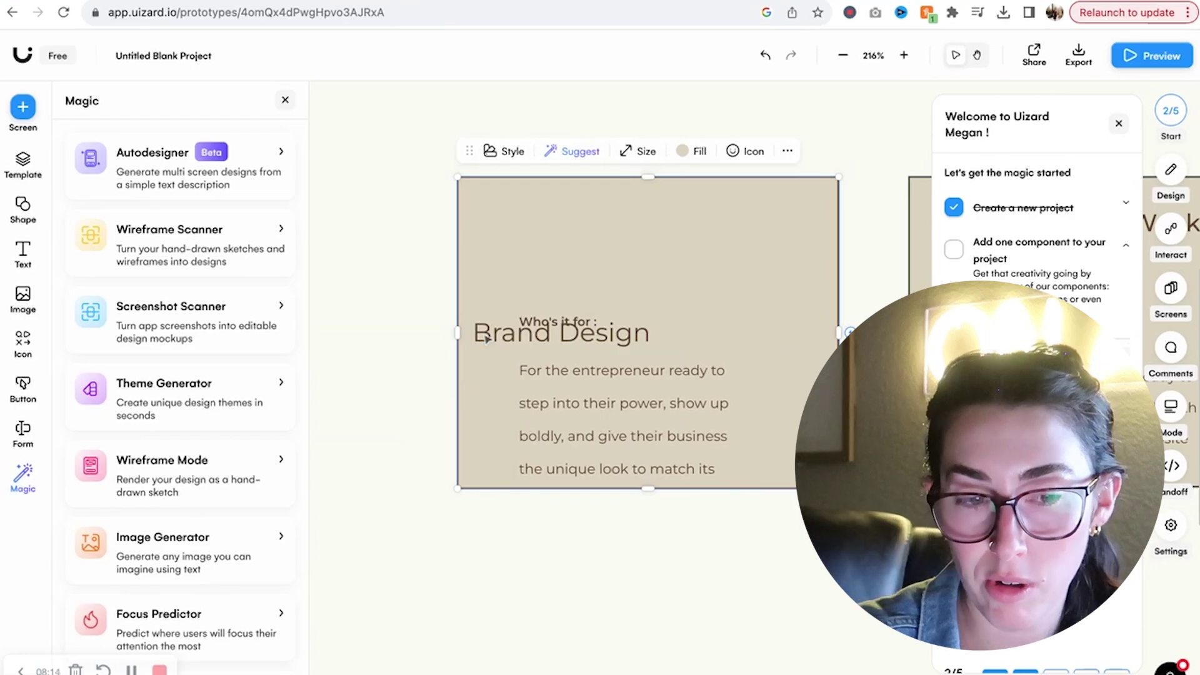
mouse_move(550, 322)
mouse_down()
mouse_move(579, 309)
mouse_move(550, 343)
mouse_up()
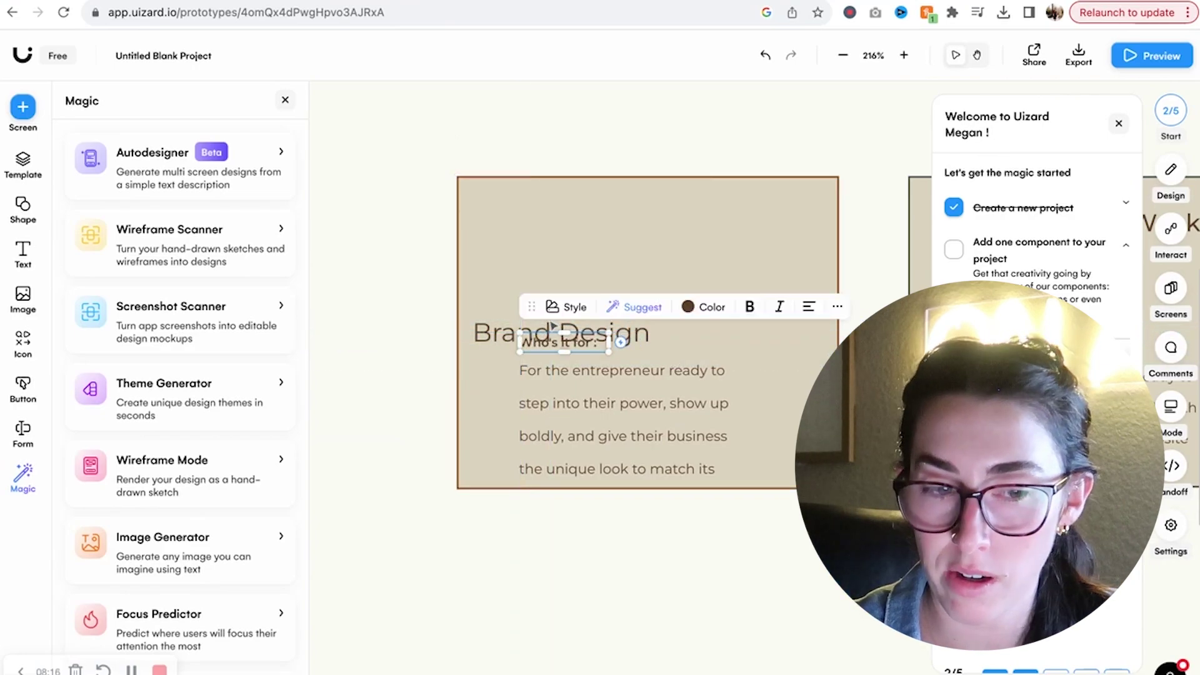
click(553, 326)
Widen the MOST POPULAR banner in The Full Package card to match the full width of the box below it.
scroll(554, 350, right, 8)
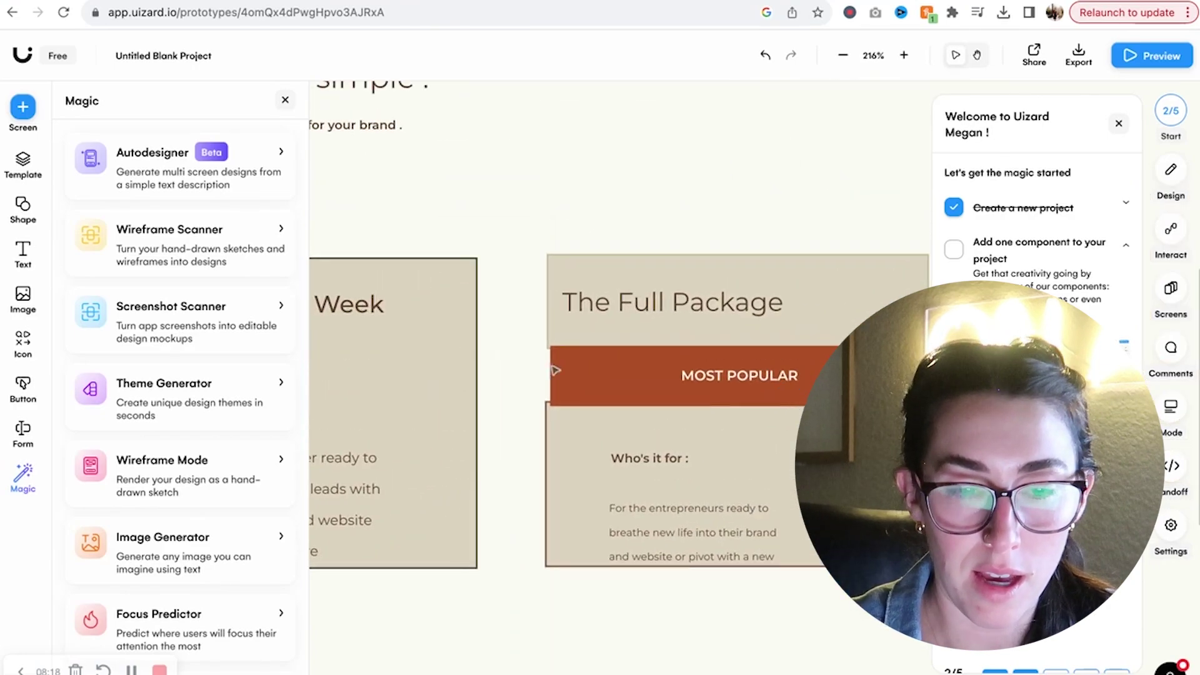
click(585, 372)
scroll(588, 370, right, 3)
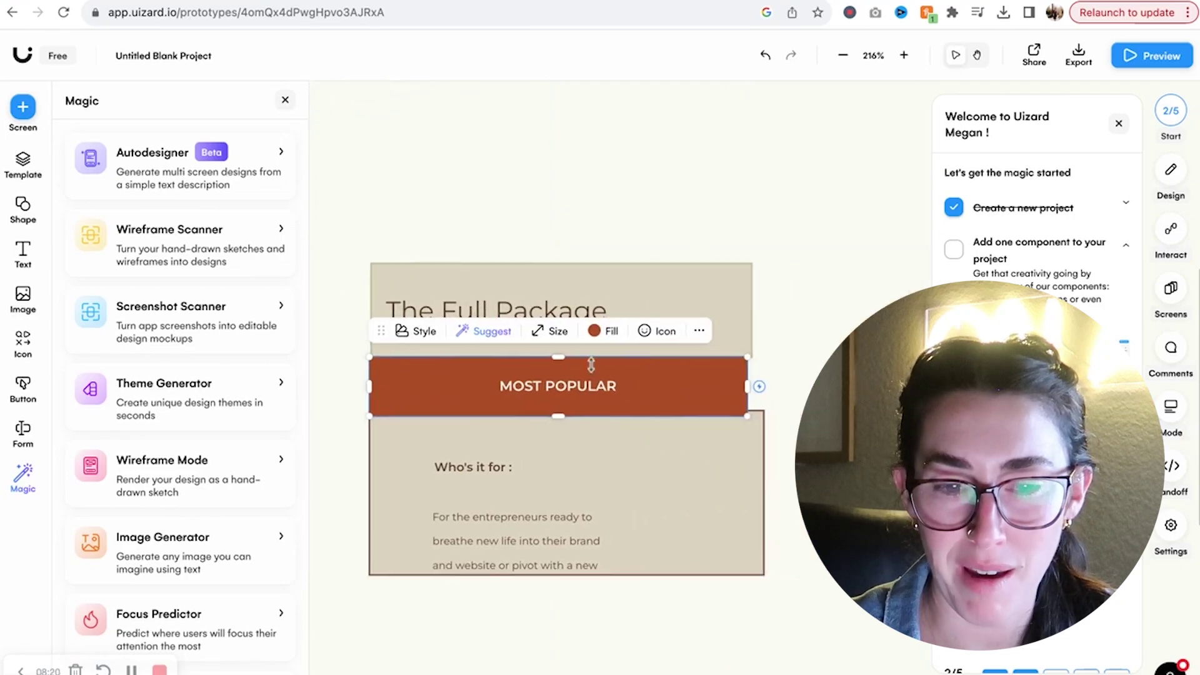
drag(746, 392, 749, 393)
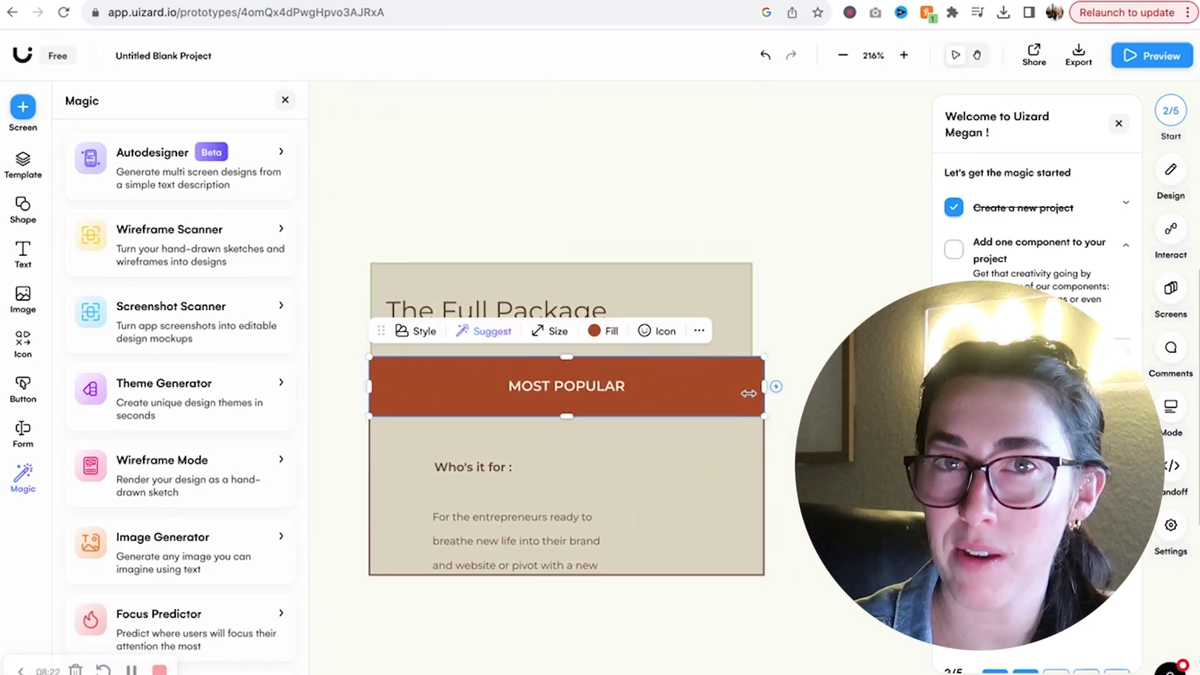